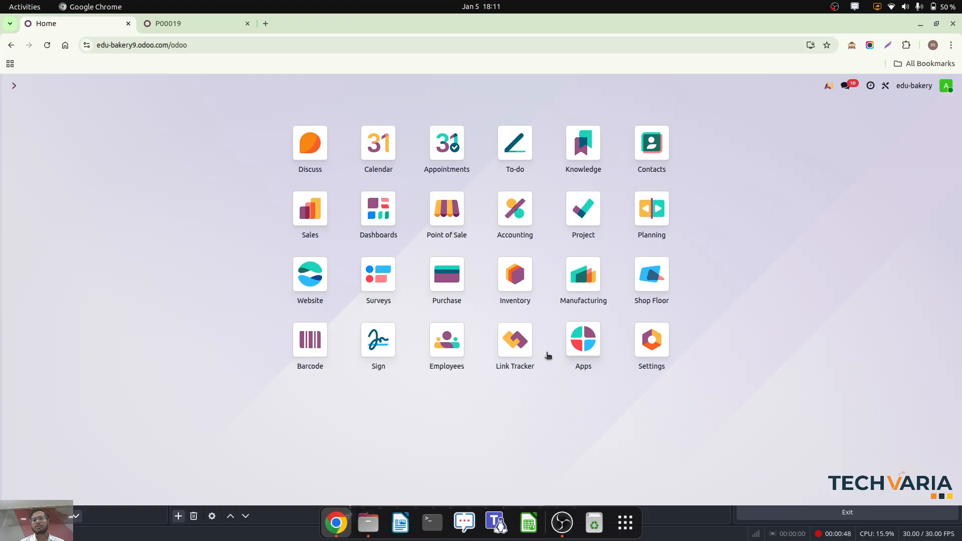
- Search the Industries modules in Apps for "bake" to check the Bakery package, and return to the home screen
left_click(583, 345)
left_click(59, 190)
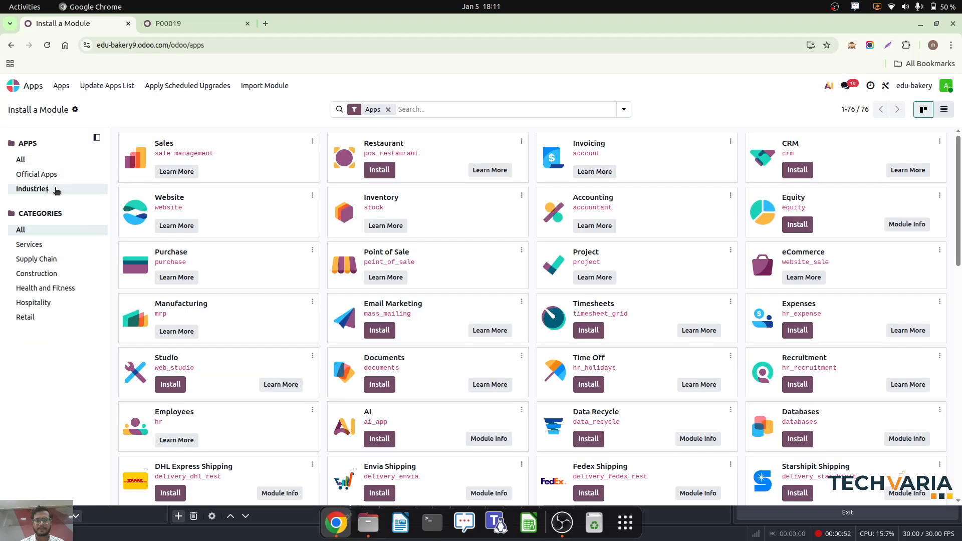
left_click(411, 110)
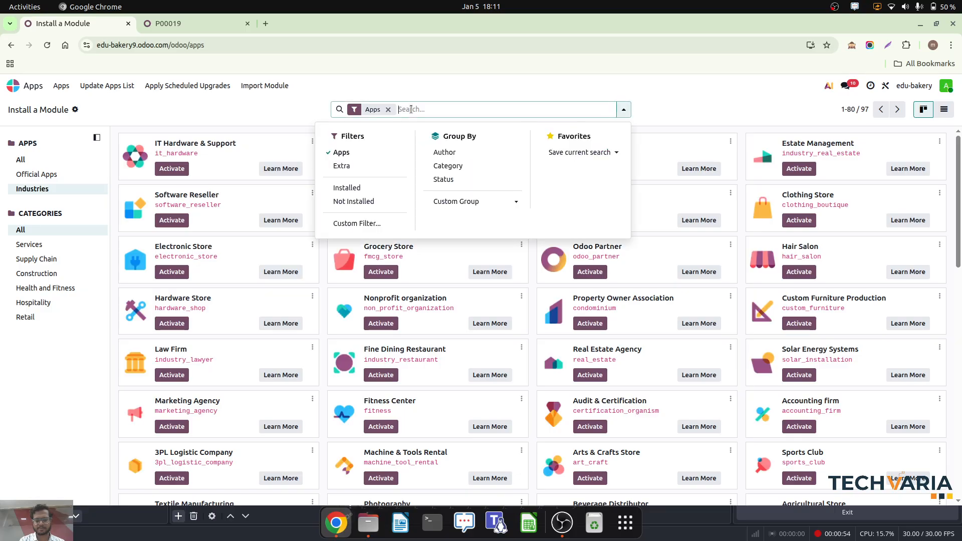
type("bake")
key("Return")
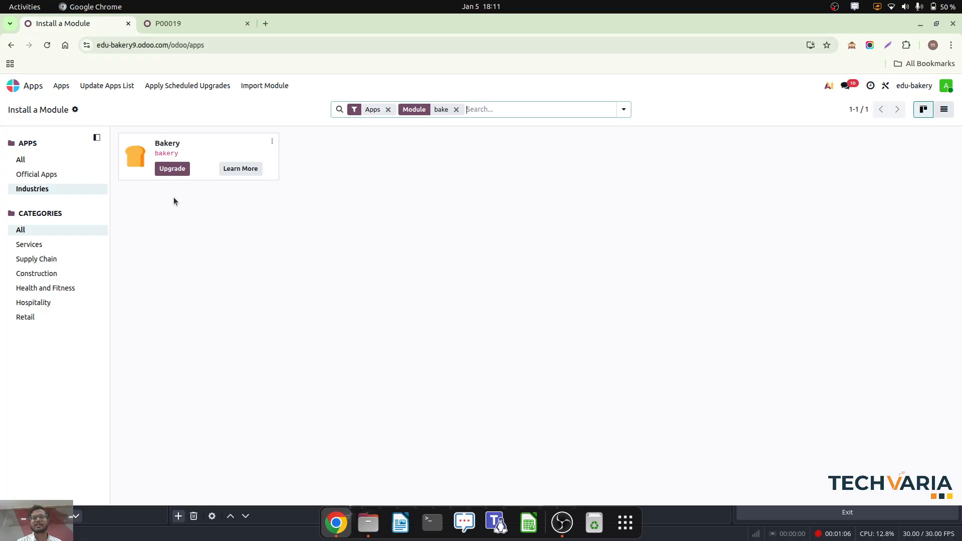
left_click(14, 85)
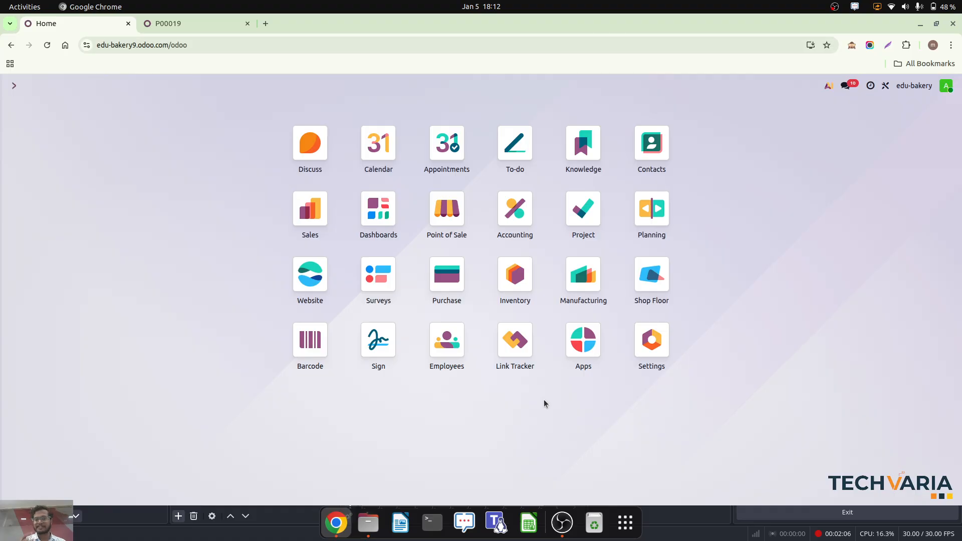
- Start a new order in the Bakery point of sale and add one Cookie and one Bagel
left_click(450, 226)
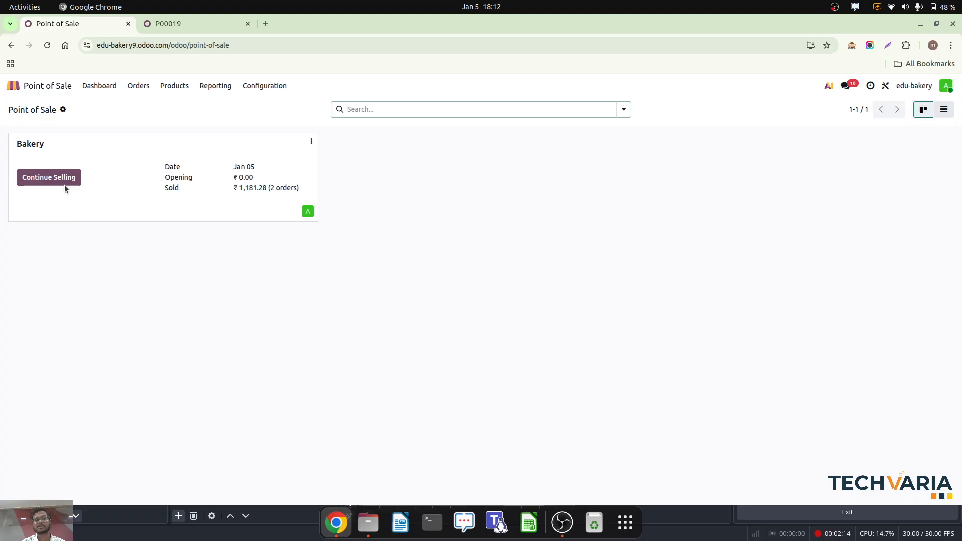
left_click(50, 178)
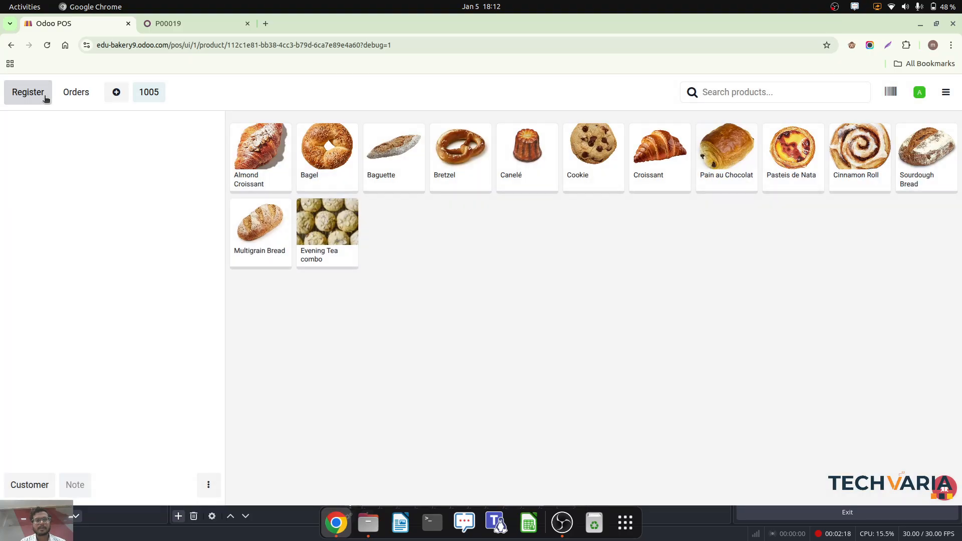
left_click(111, 98)
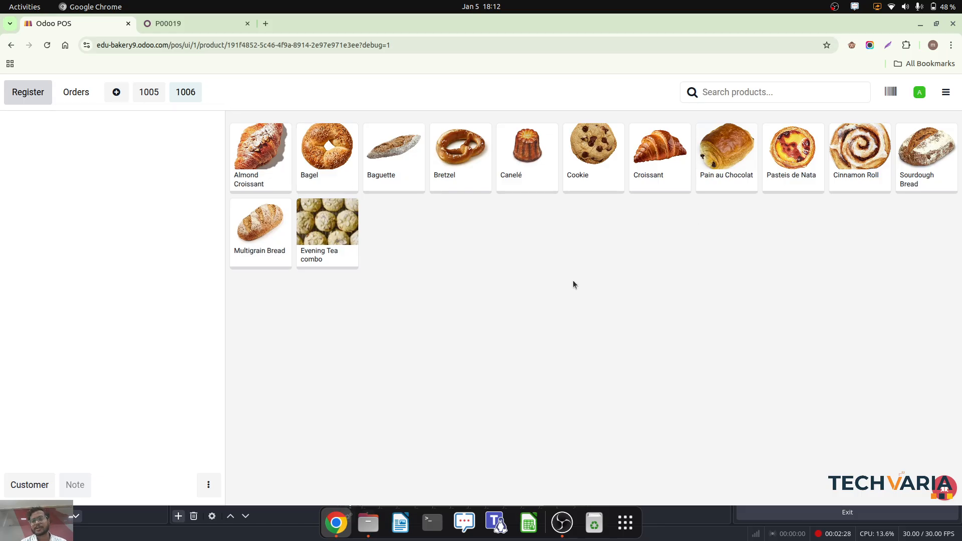
left_click(596, 159)
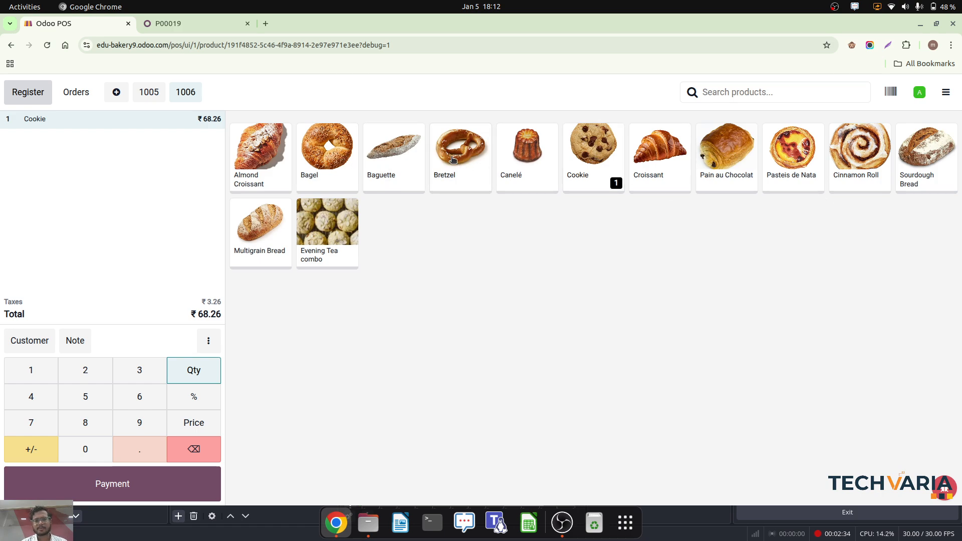
left_click(312, 158)
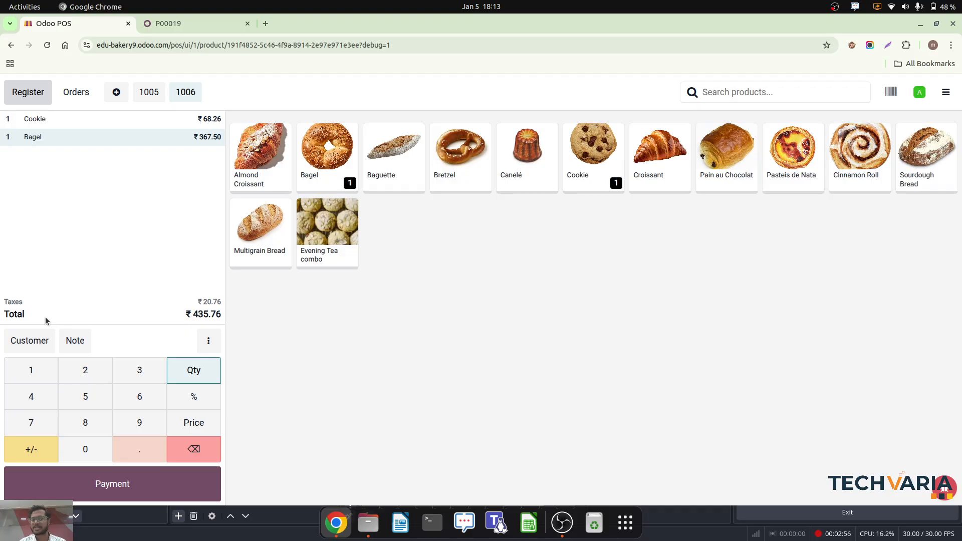
- Assign the existing contact Customer 1 to the point of sale order
left_click(27, 346)
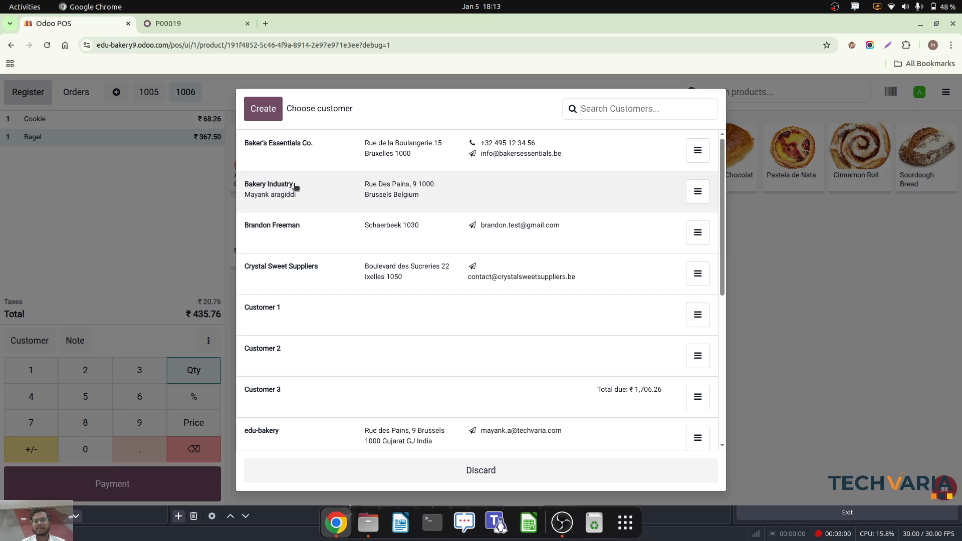
scroll(421, 330, "down", 6)
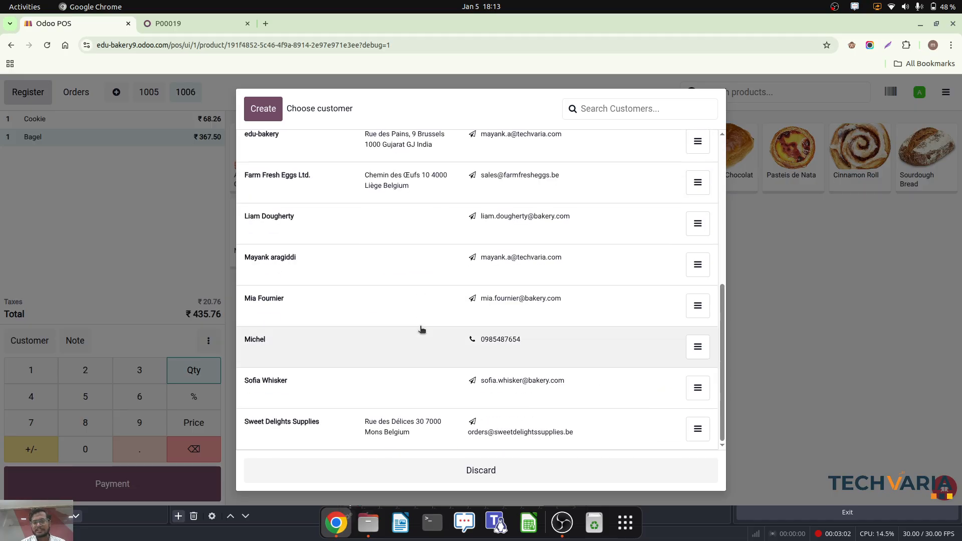
scroll(421, 330, "up", 6)
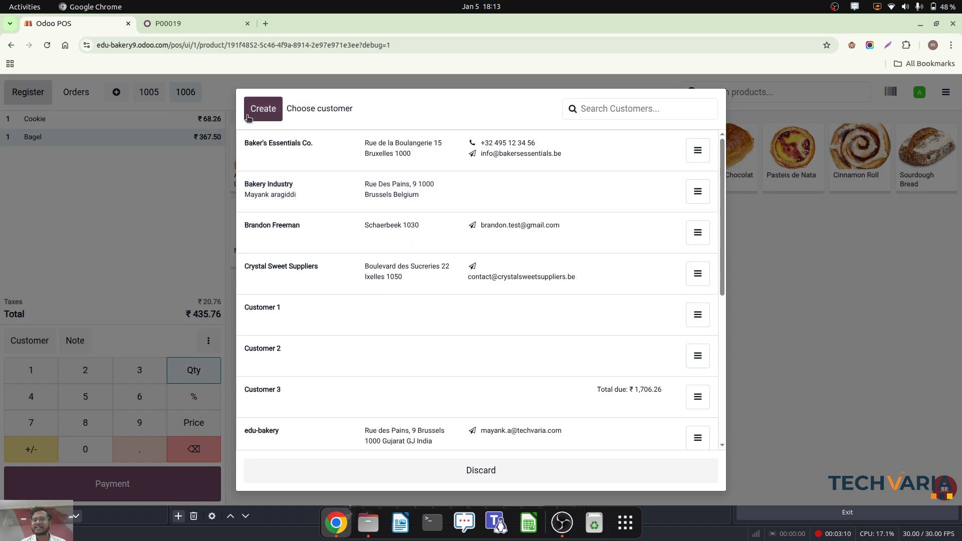
left_click(279, 113)
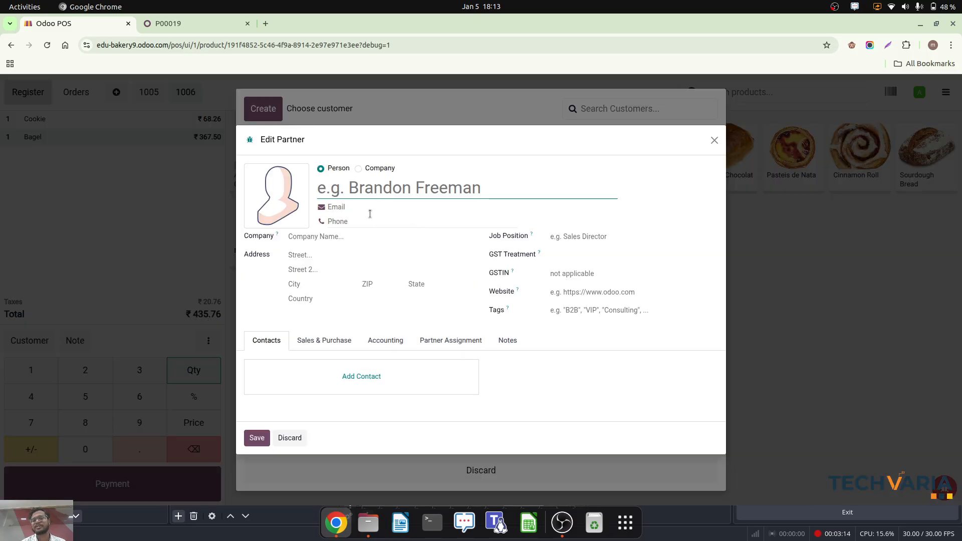
left_click(715, 141)
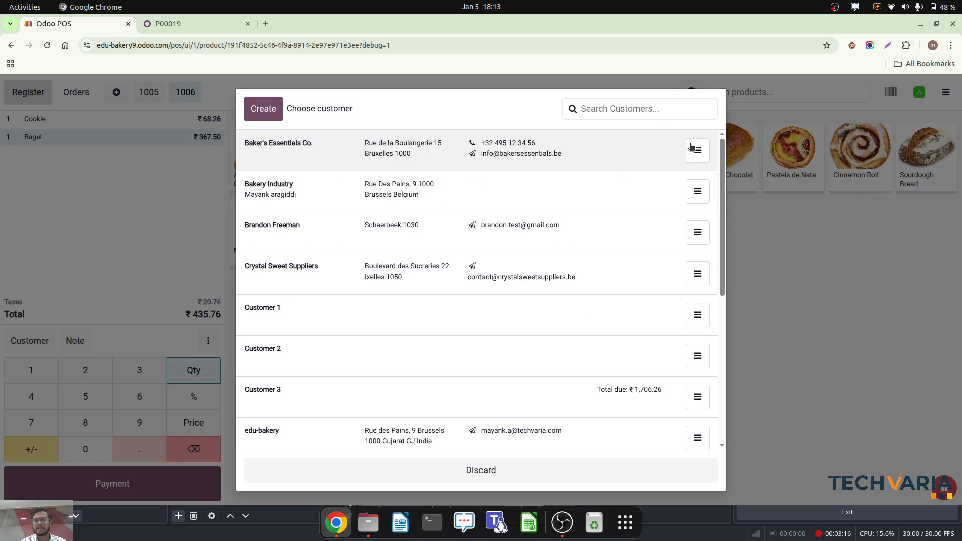
left_click(340, 329)
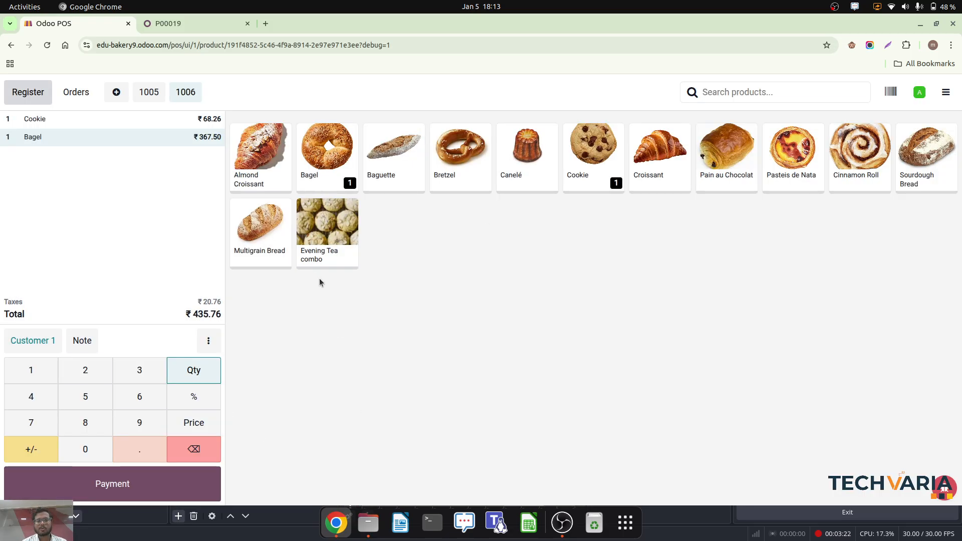
- Settle the order with a validated full cash payment and review its receipt
left_click(115, 487)
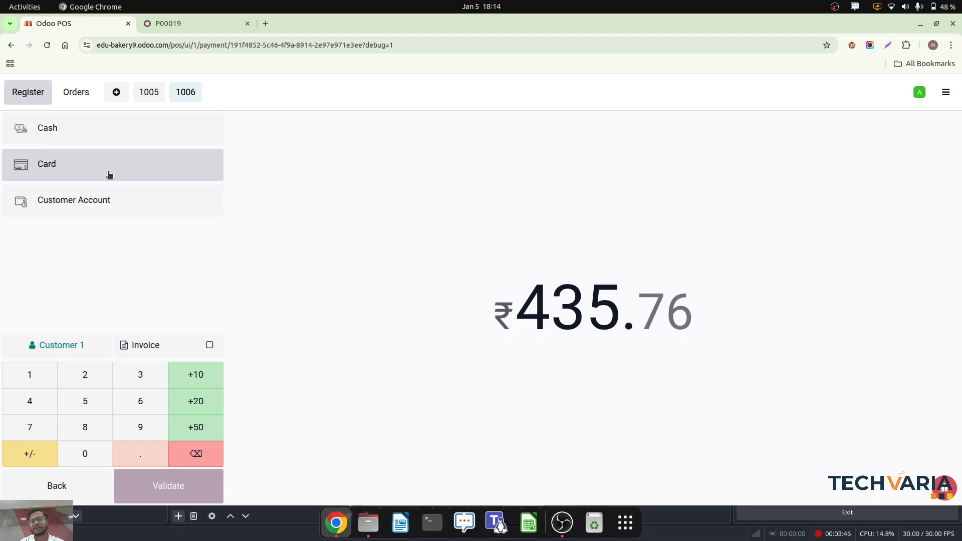
left_click(90, 141)
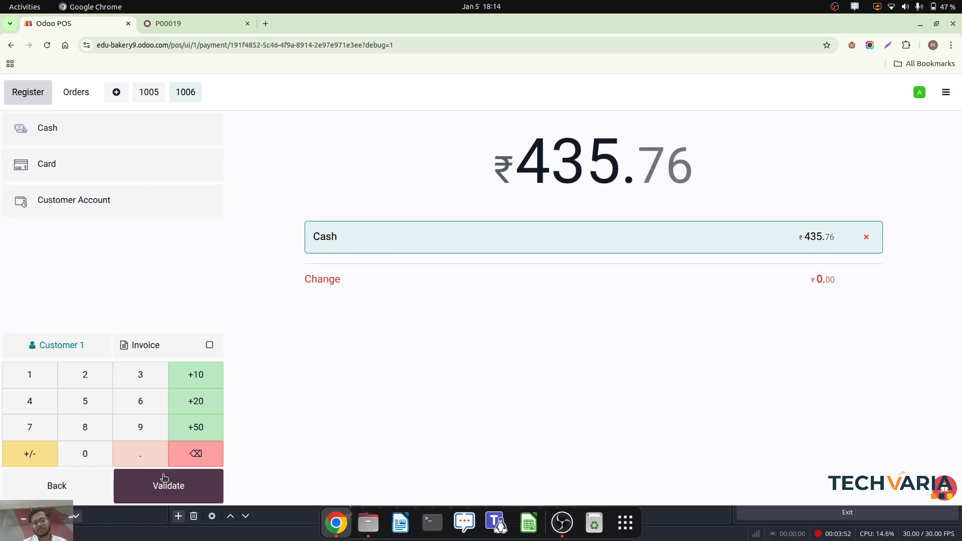
left_click(173, 487)
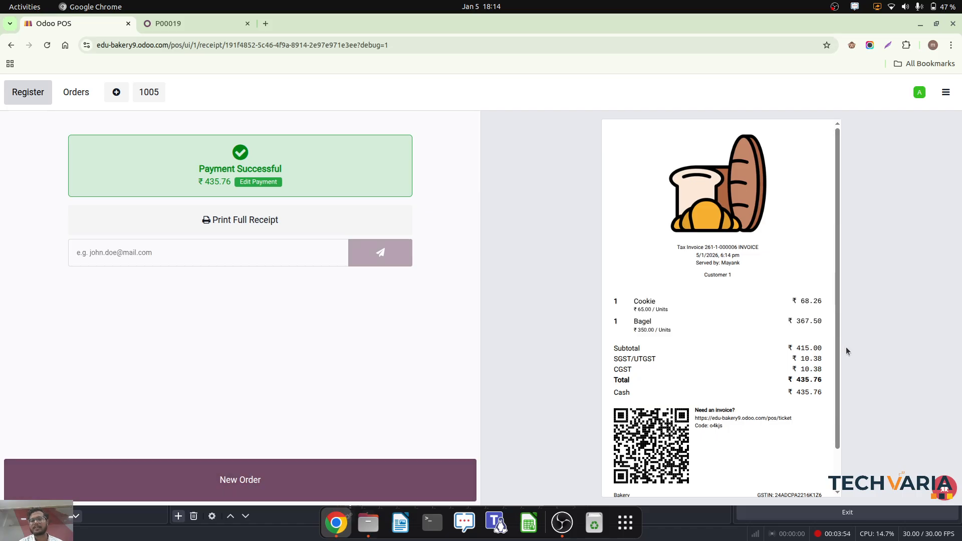
scroll(727, 325, "down", 2)
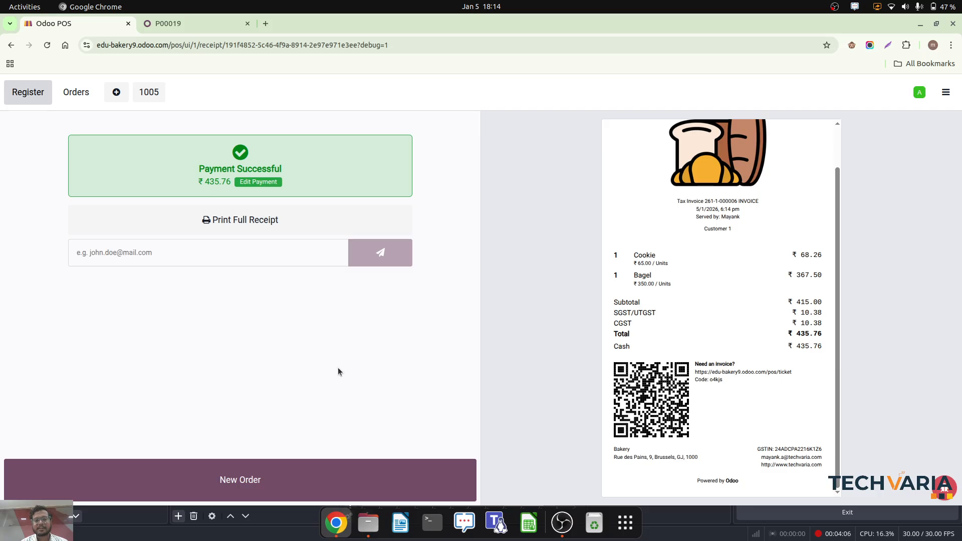
left_click(211, 257)
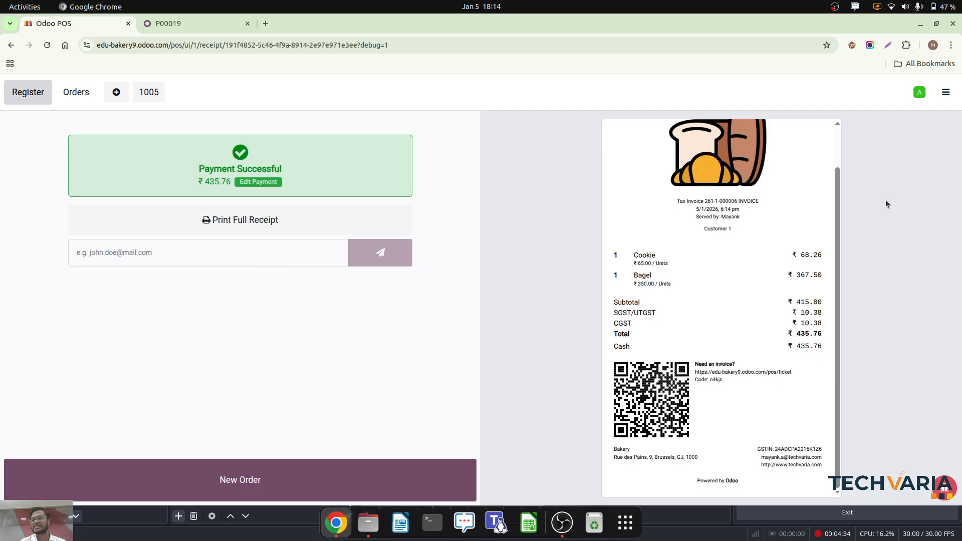
- Leave the register for the backend and open the Sales app
left_click(952, 93)
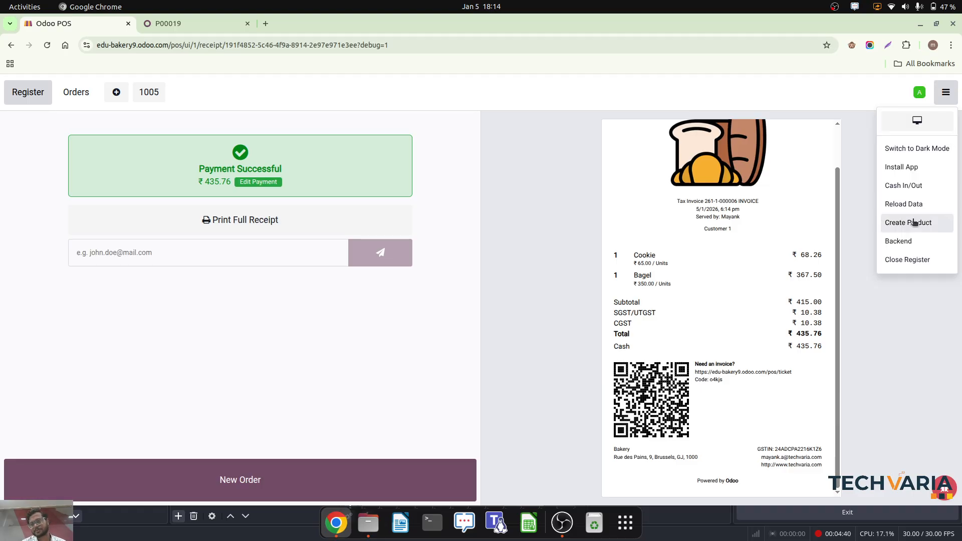
left_click(911, 241)
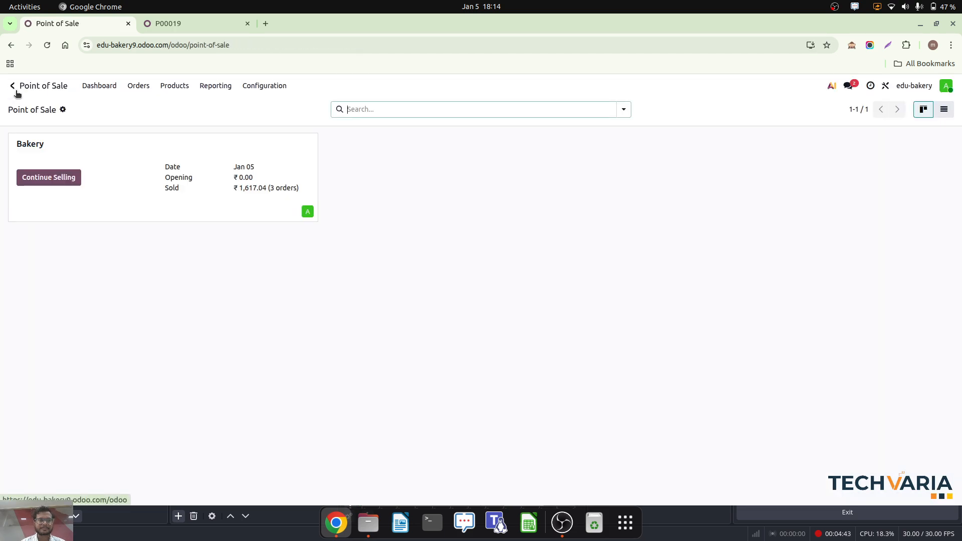
left_click(15, 91)
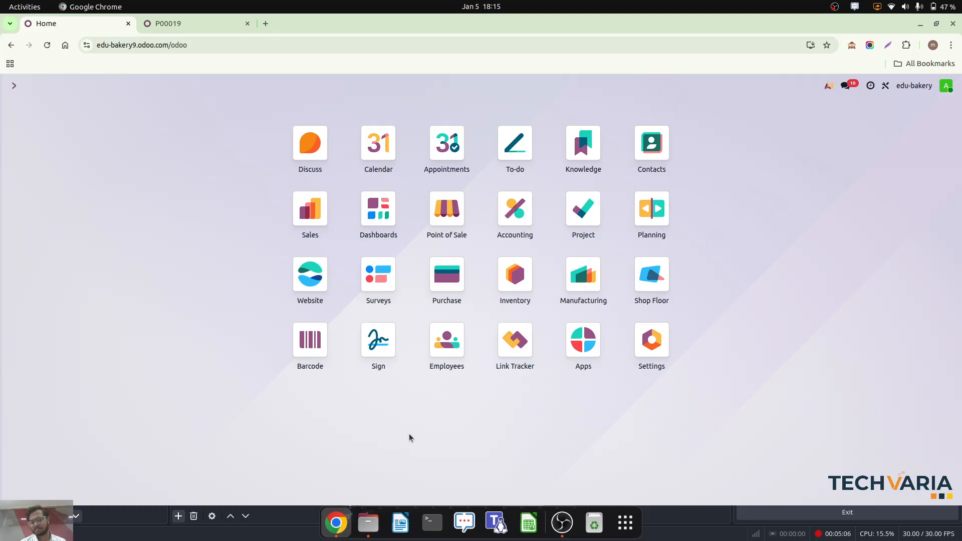
left_click(307, 210)
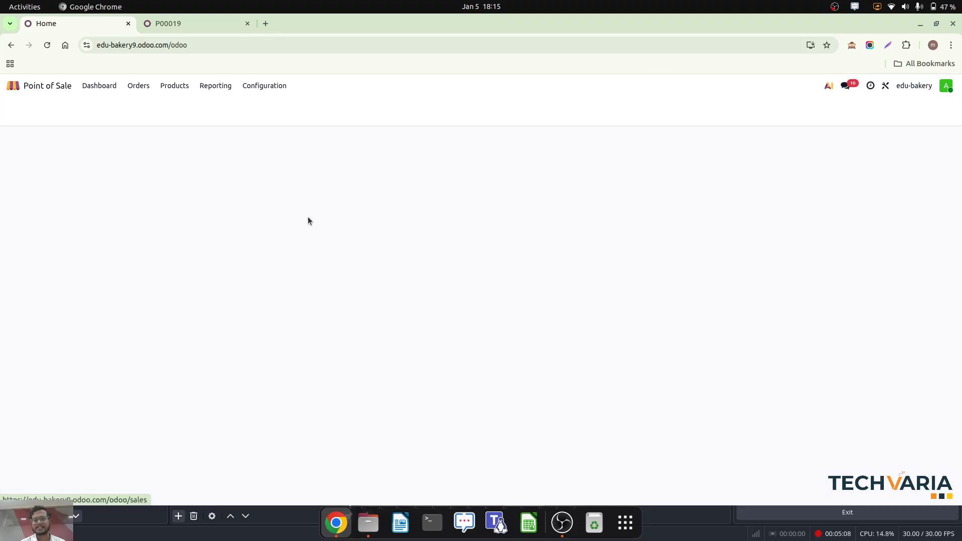
- Open the Inventory stock report in the second browser tab and check the on-hand quantity of Almond Croissant
left_click(179, 26)
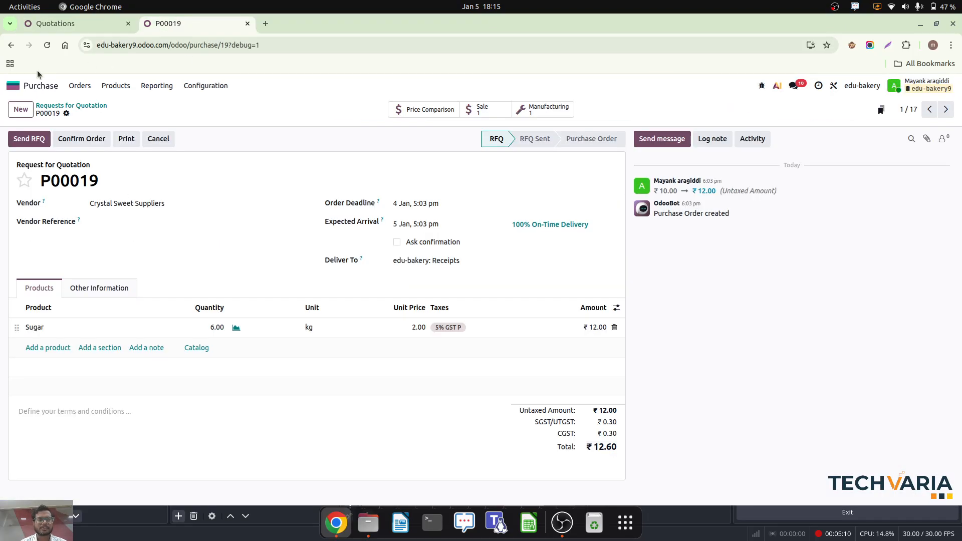
left_click(14, 85)
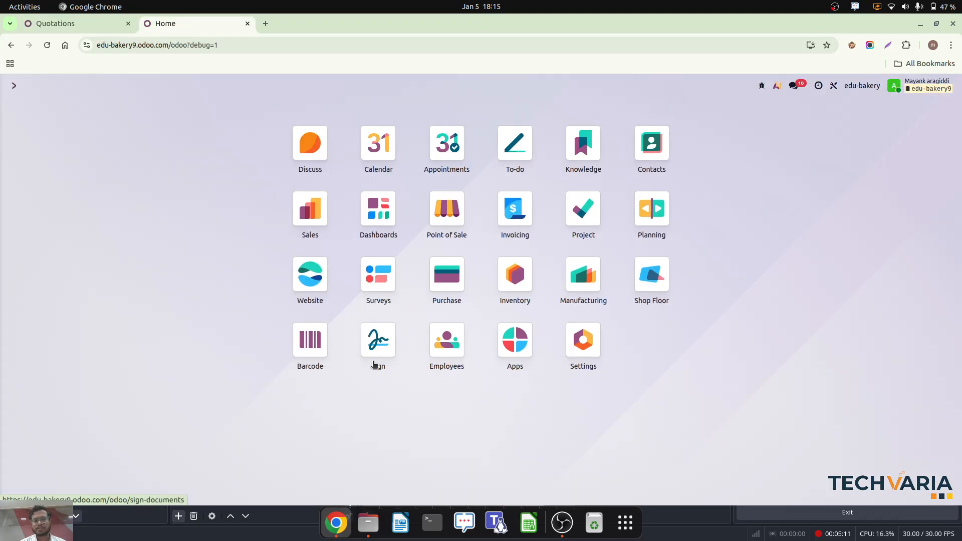
left_click(515, 274)
left_click(204, 86)
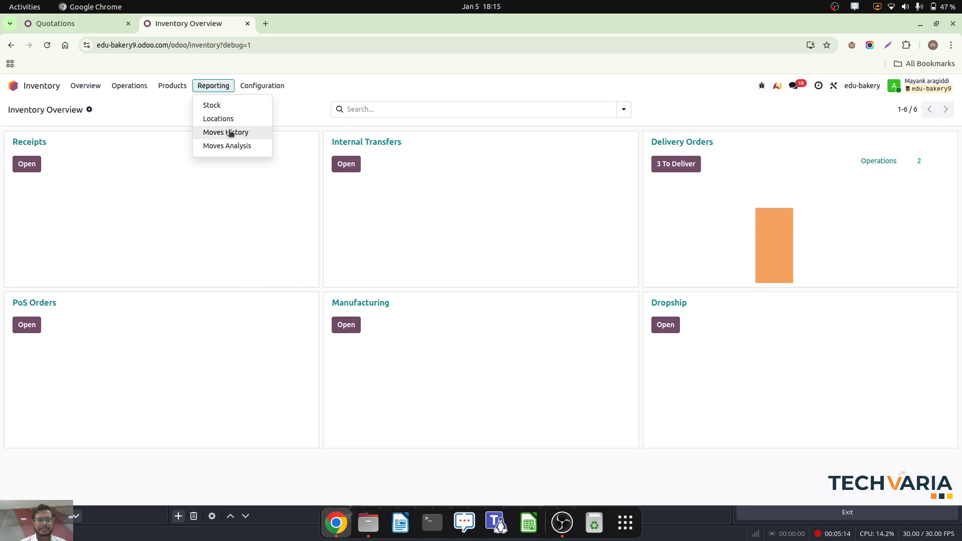
left_click(238, 103)
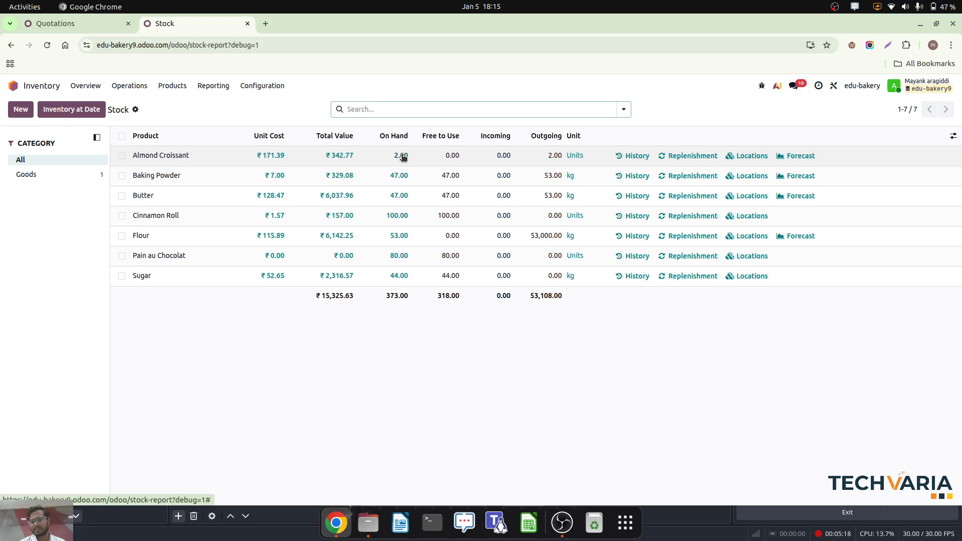
left_click(78, 28)
left_click(194, 30)
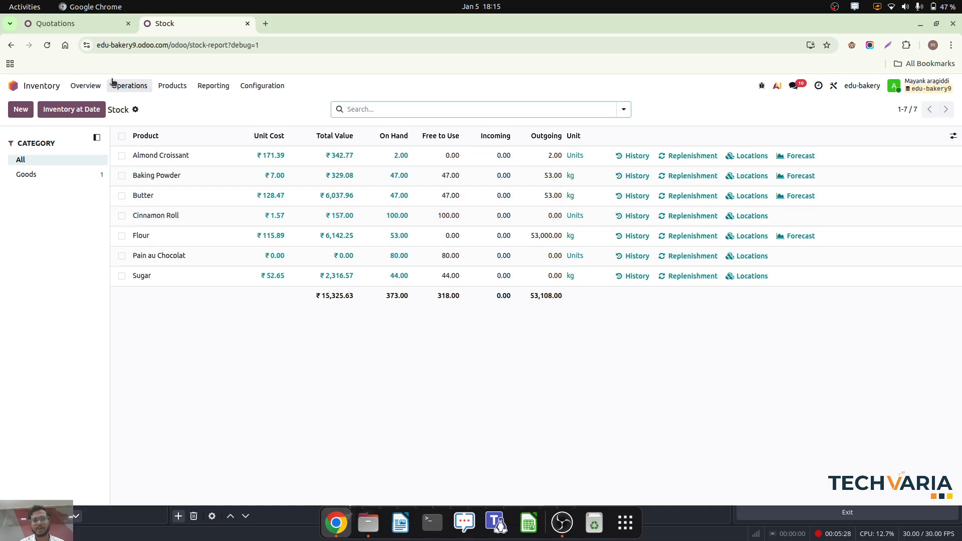
- Create a new sales quotation for Customer 3 in the first browser tab
left_click(63, 25)
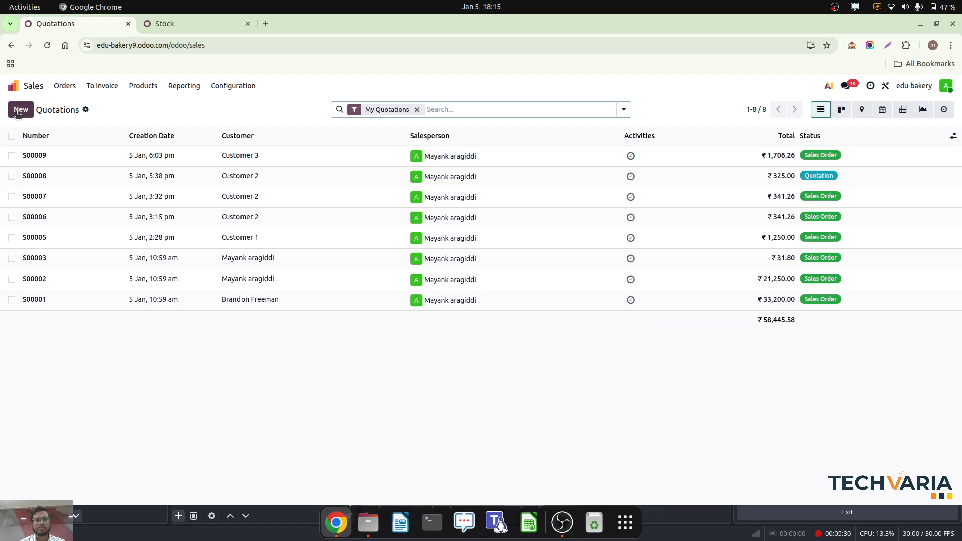
left_click(19, 111)
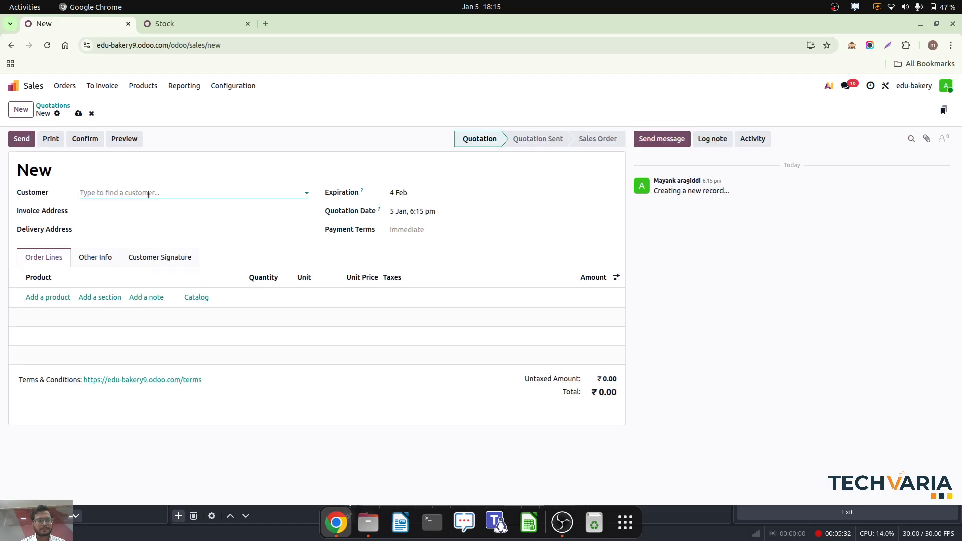
left_click(148, 194)
left_click(120, 264)
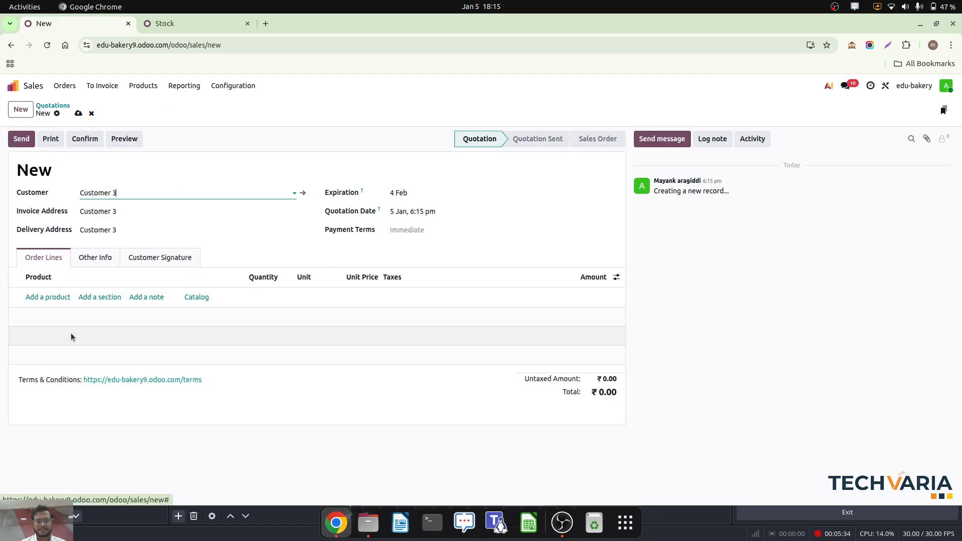
- Add Almond Croissant to the quotation's order lines with a quantity of 5
left_click(56, 298)
type("almon")
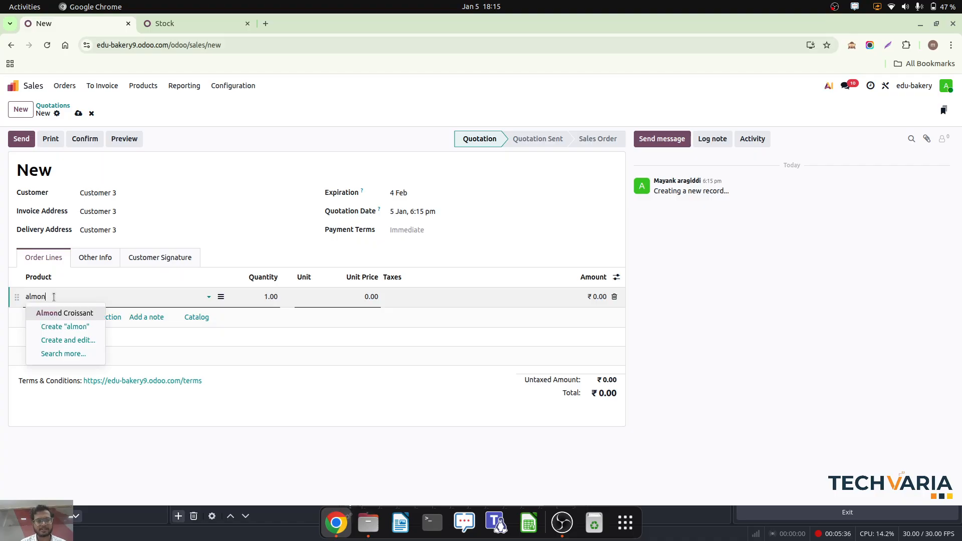
left_click(71, 313)
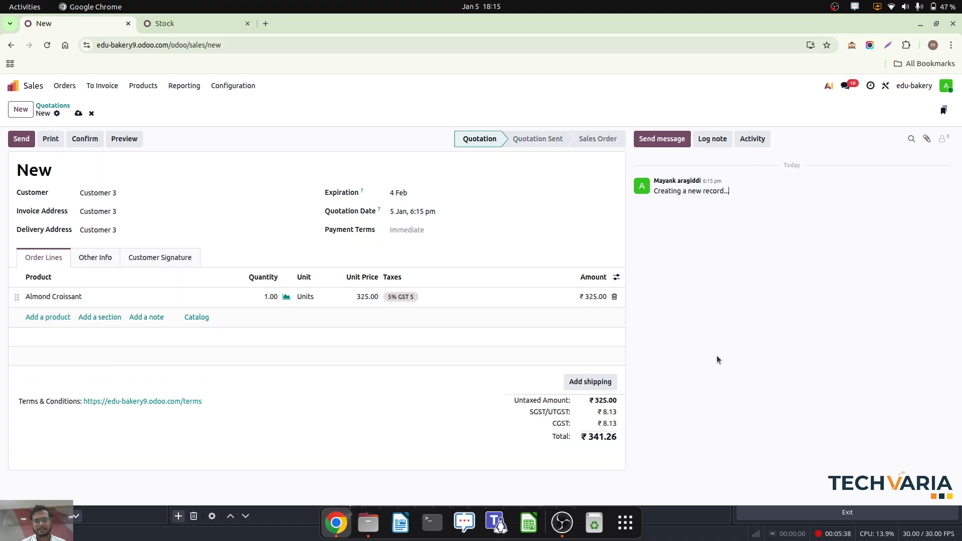
left_click(264, 299)
type("5")
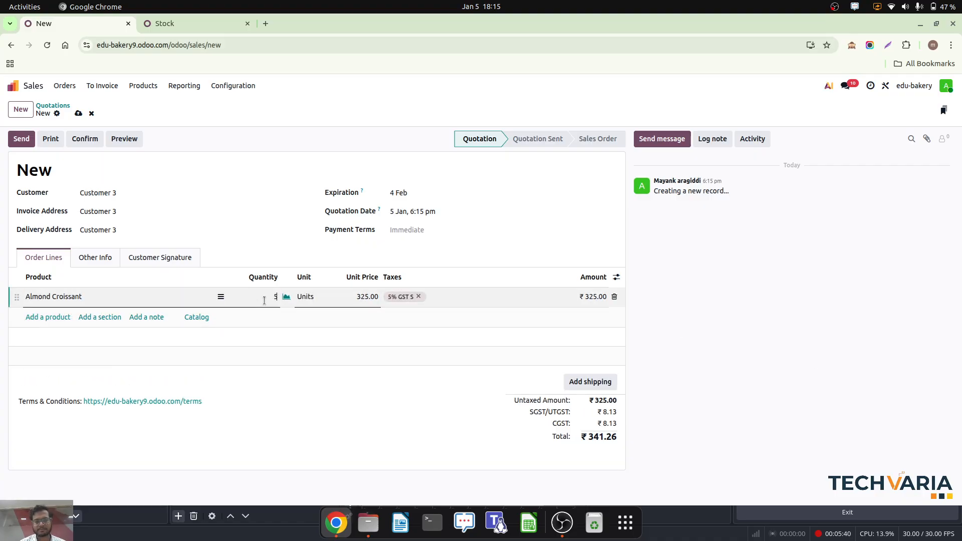
- Check the on-hand Almond Croissant quantity in the stock report tab again, and confirm the Customer 3 quotation as a sales order
left_click(850, 361)
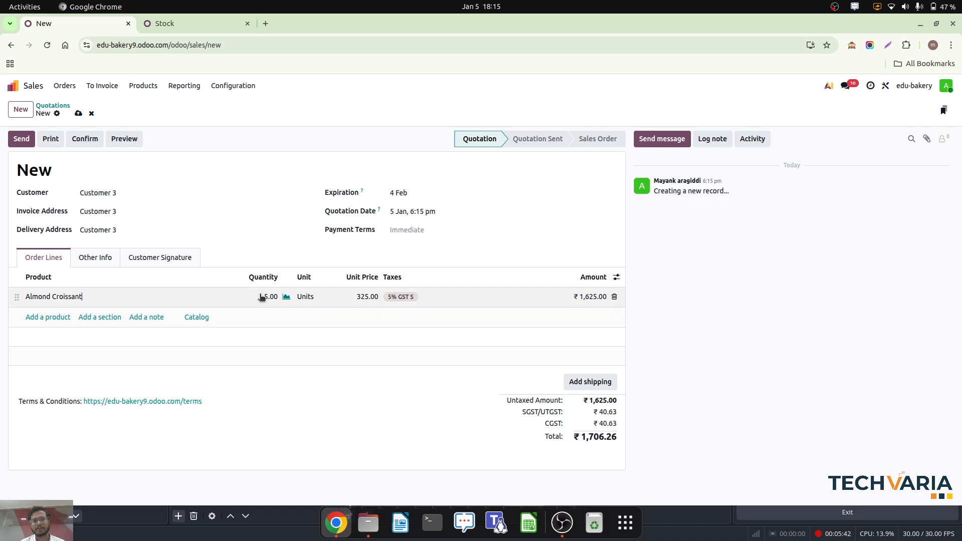
left_click(198, 25)
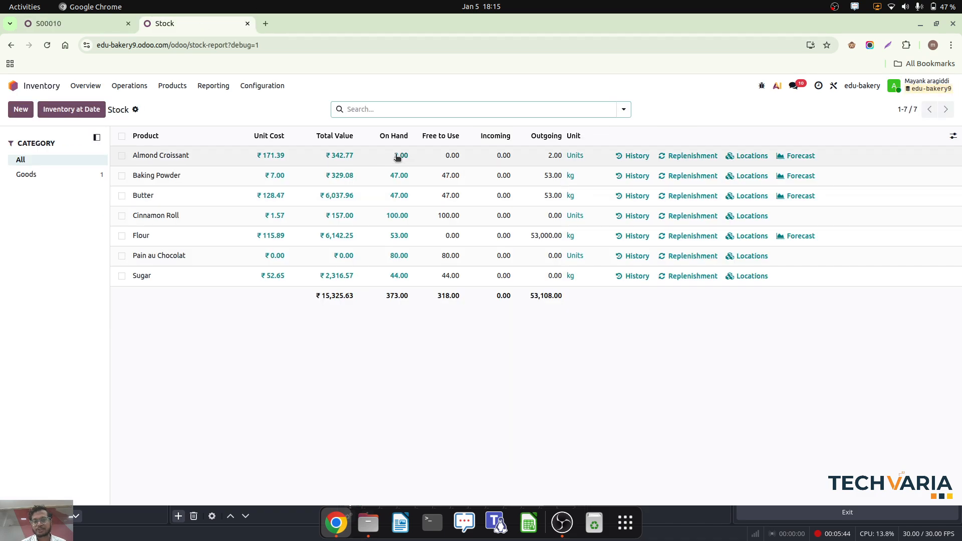
left_click(71, 23)
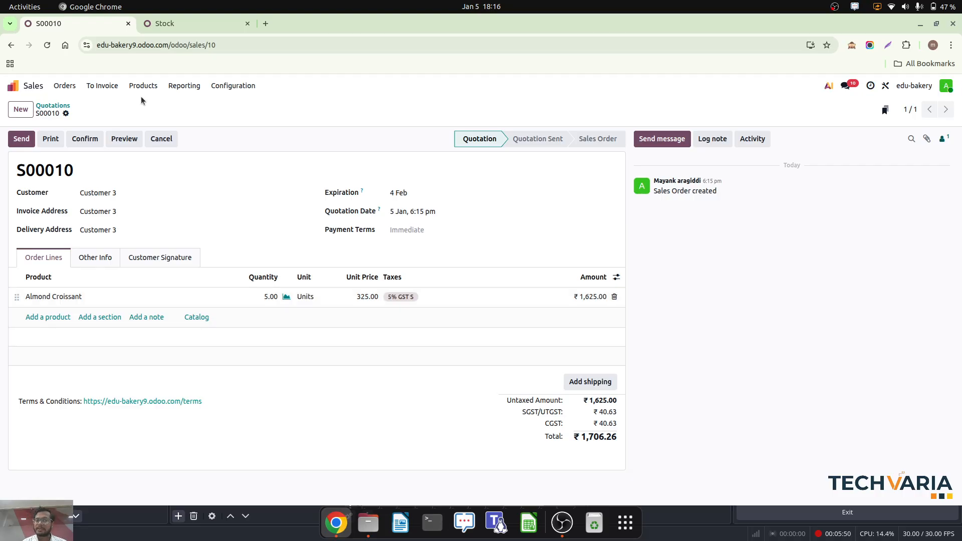
left_click(86, 145)
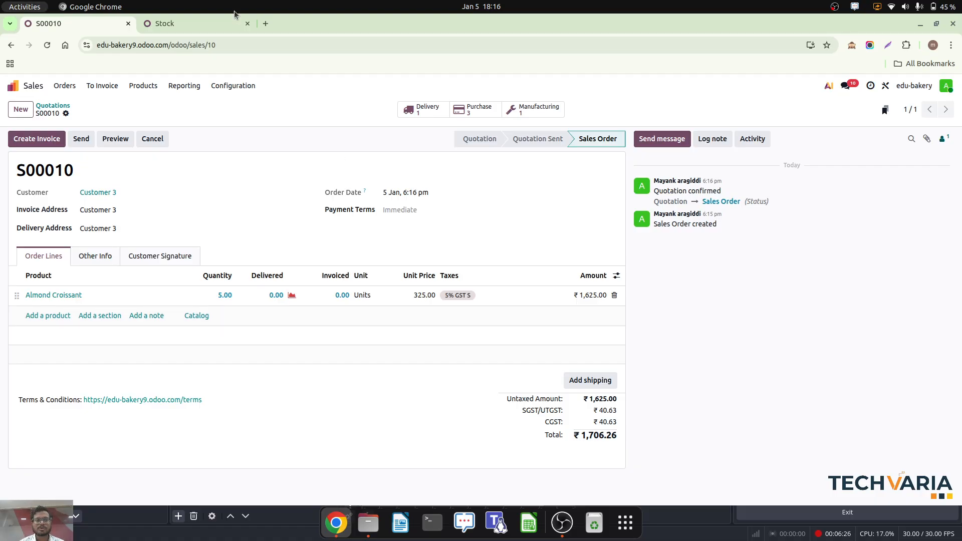
- Open the Purchase app in the second browser tab and review the newest requests for quotation for sugar, baking powder and butter, and flour
left_click(208, 23)
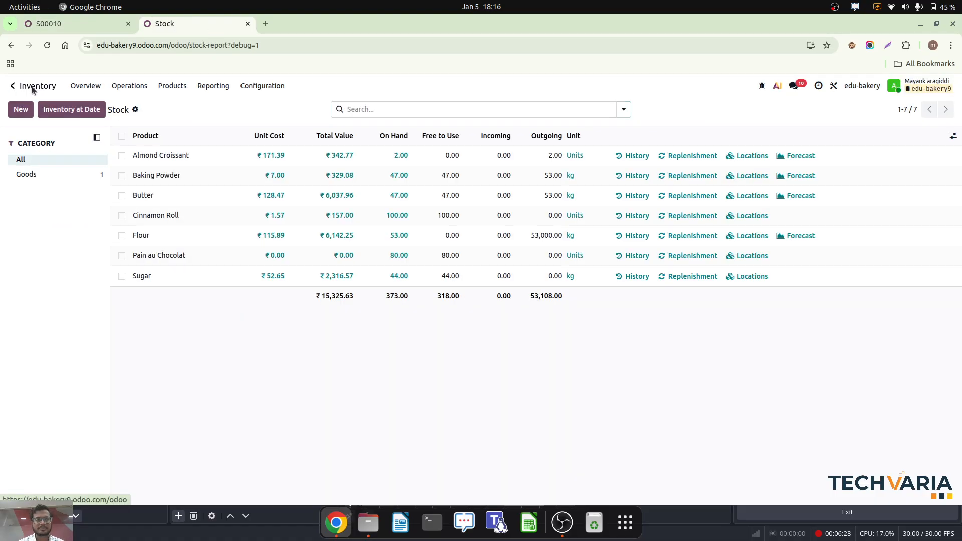
left_click(13, 85)
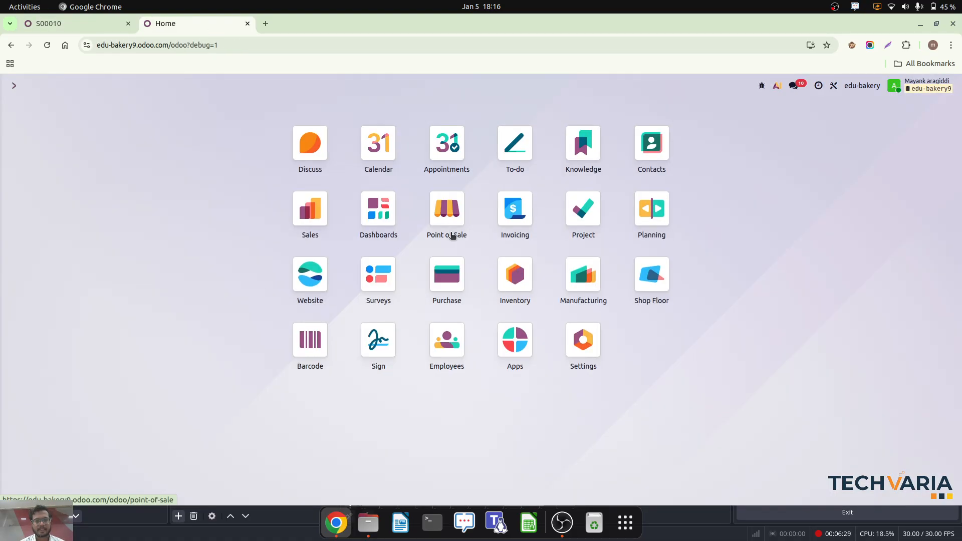
left_click(453, 282)
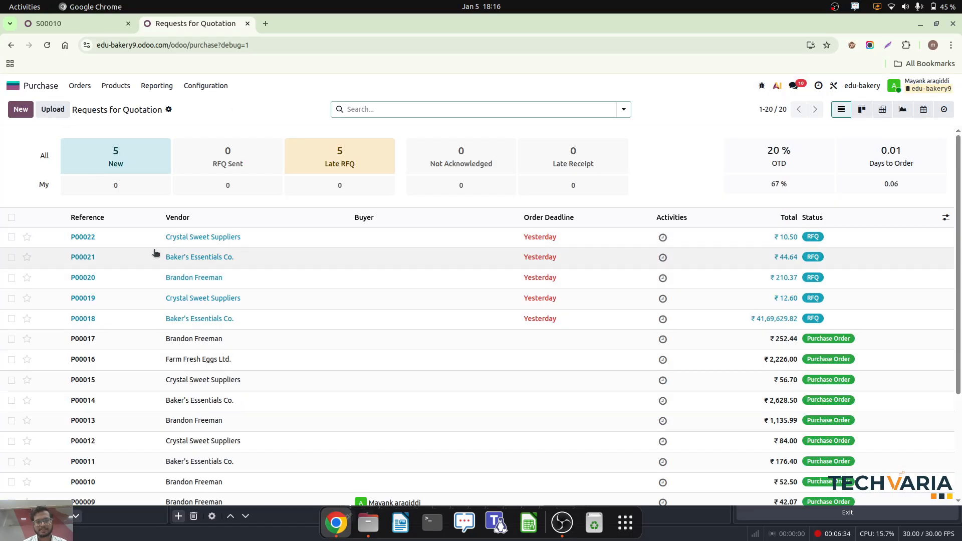
left_click(138, 241)
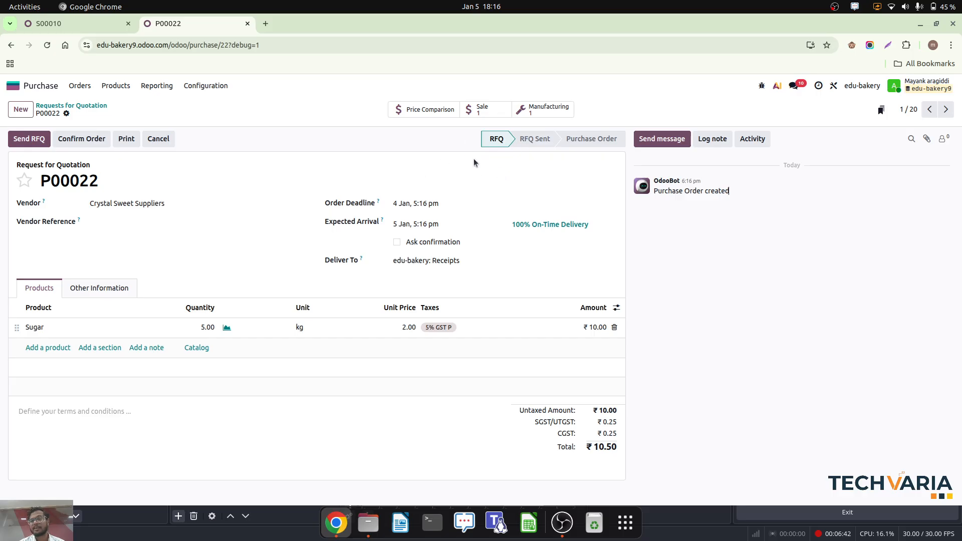
left_click(945, 109)
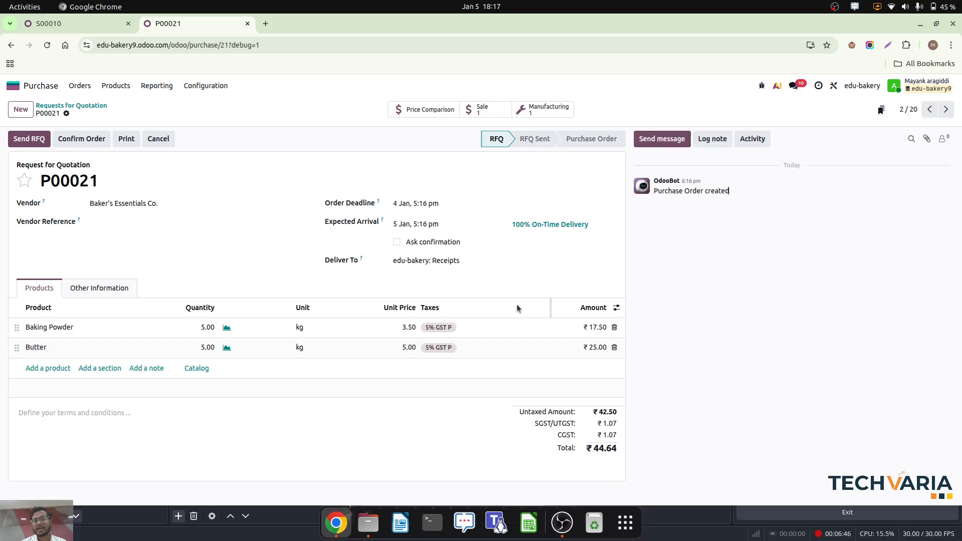
left_click(946, 109)
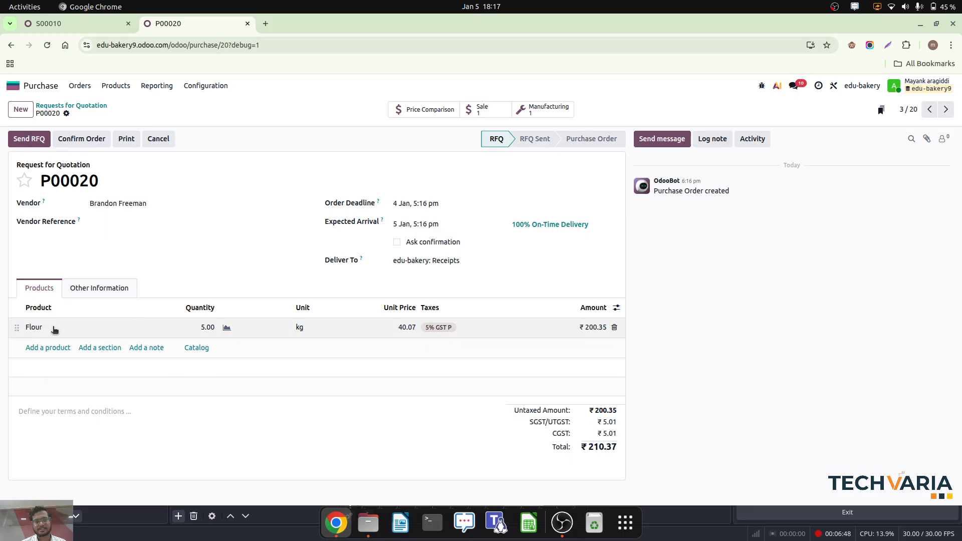
left_click(71, 105)
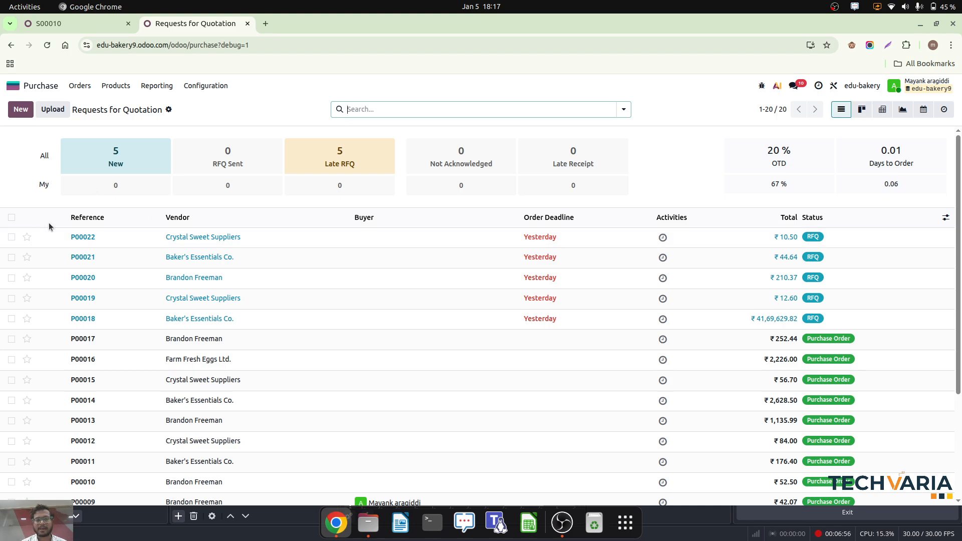
- Confirm the newest sugar request from Crystal Sweet Suppliers and the baking powder and butter request from Baker's Essentials Co
left_click(45, 240)
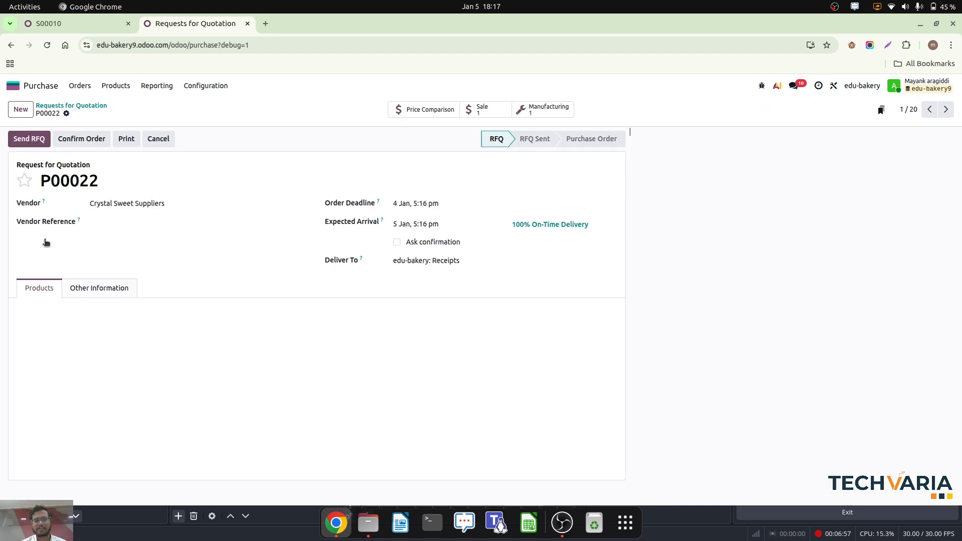
left_click(84, 140)
left_click(949, 110)
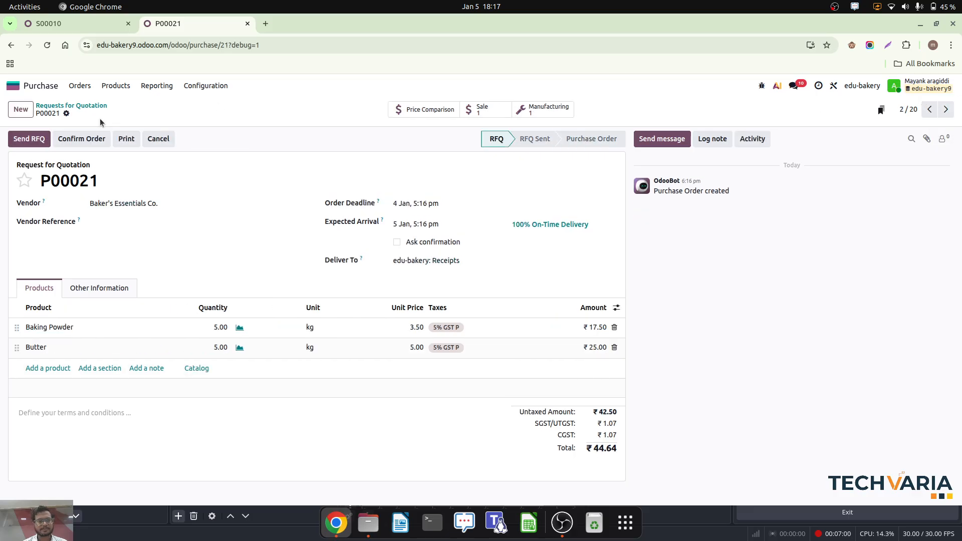
left_click(55, 142)
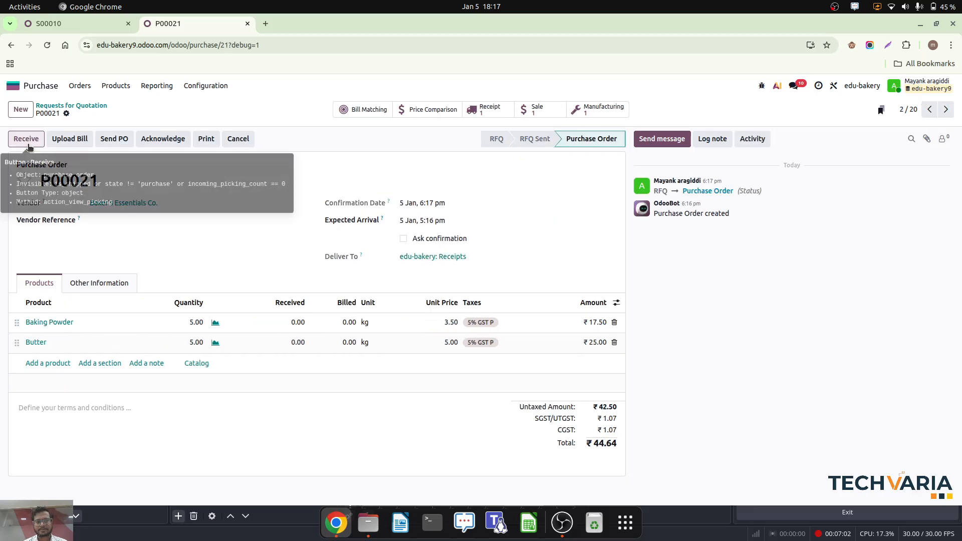
- Receive the baking powder and butter from Baker's Essentials Co., validate the receipt, and return to the purchase order
left_click(30, 142)
left_click(31, 142)
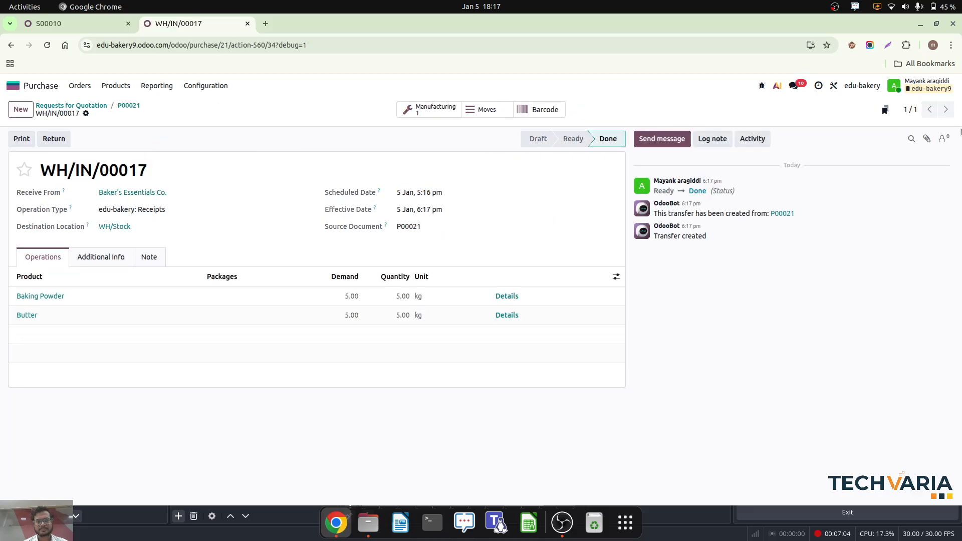
left_click(128, 106)
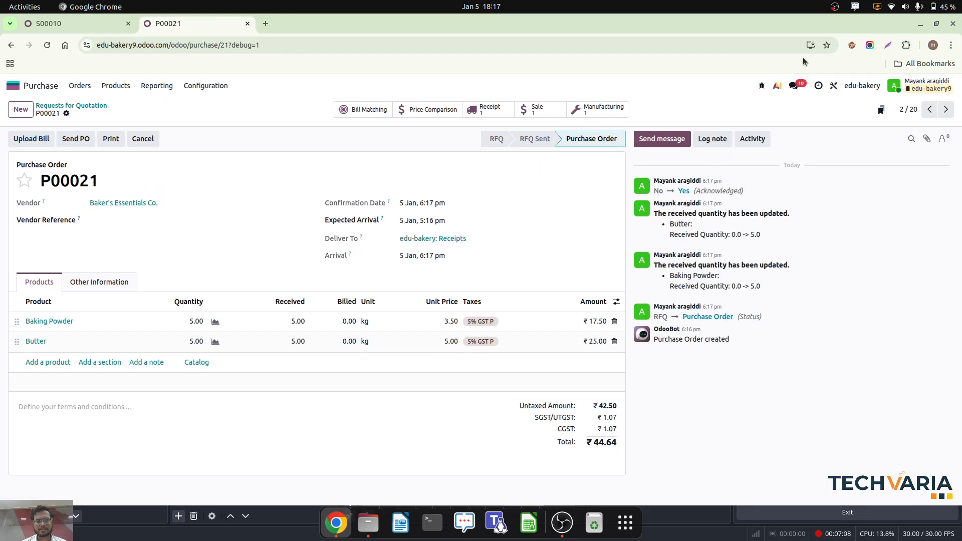
- Receive the 5 kg of sugar on the Crystal Sweet Suppliers purchase order, validate its receipt, and return to the order
left_click(928, 109)
left_click(83, 138)
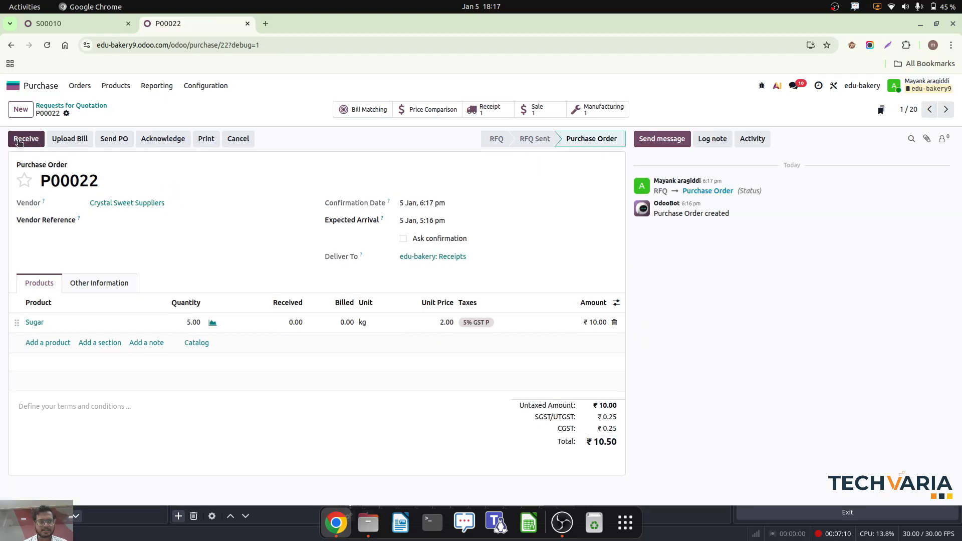
left_click(25, 141)
left_click(25, 141)
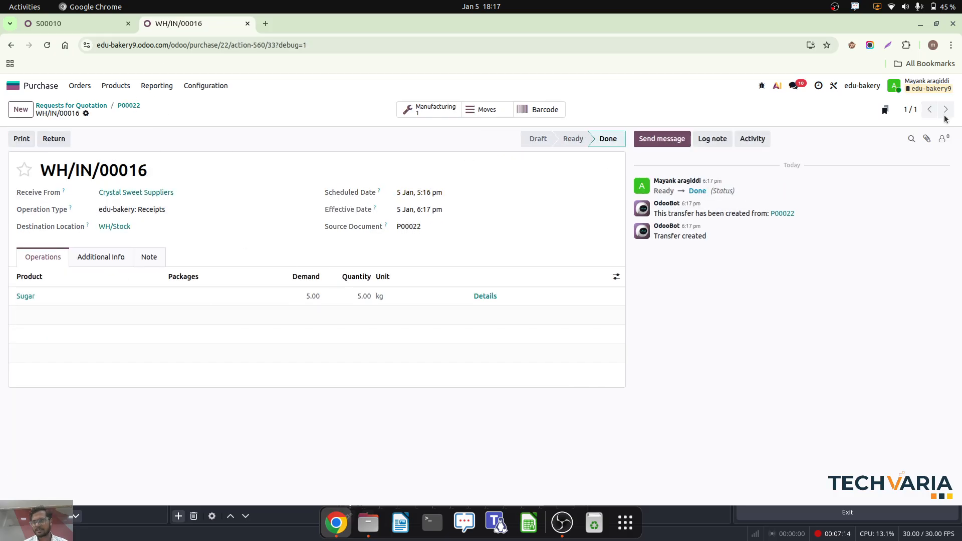
left_click(128, 106)
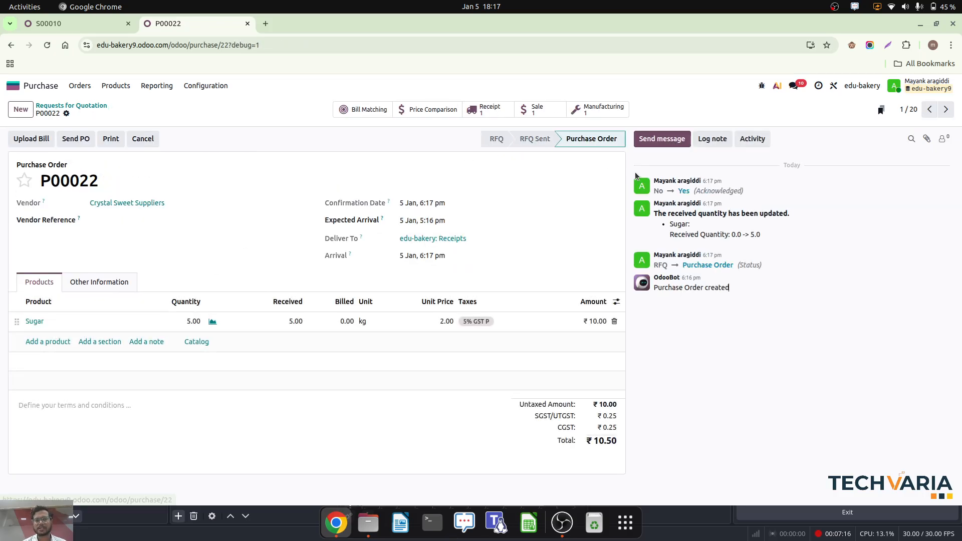
- Confirm the request for quotation for 5 kg of flour, and receive and validate its delivery into stock
left_click(946, 109)
left_click(946, 110)
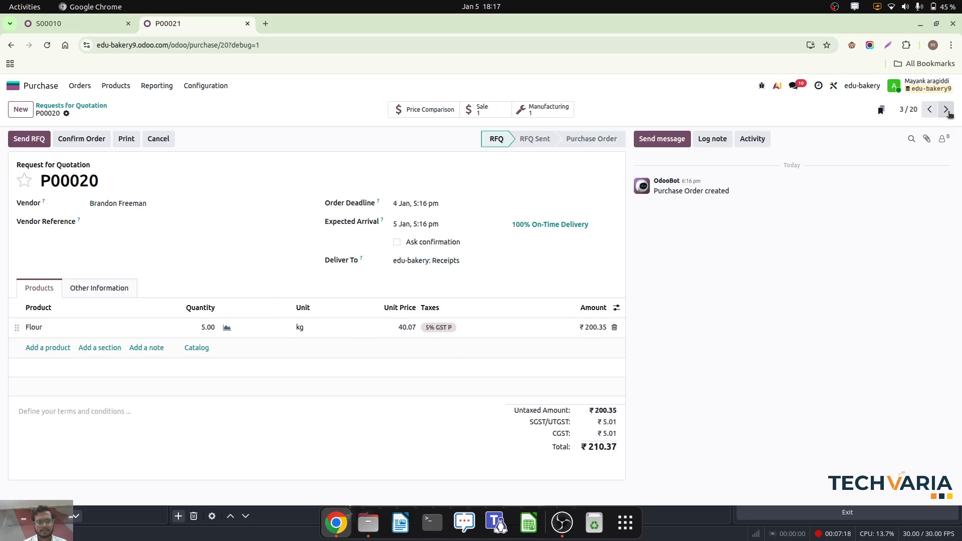
left_click(93, 141)
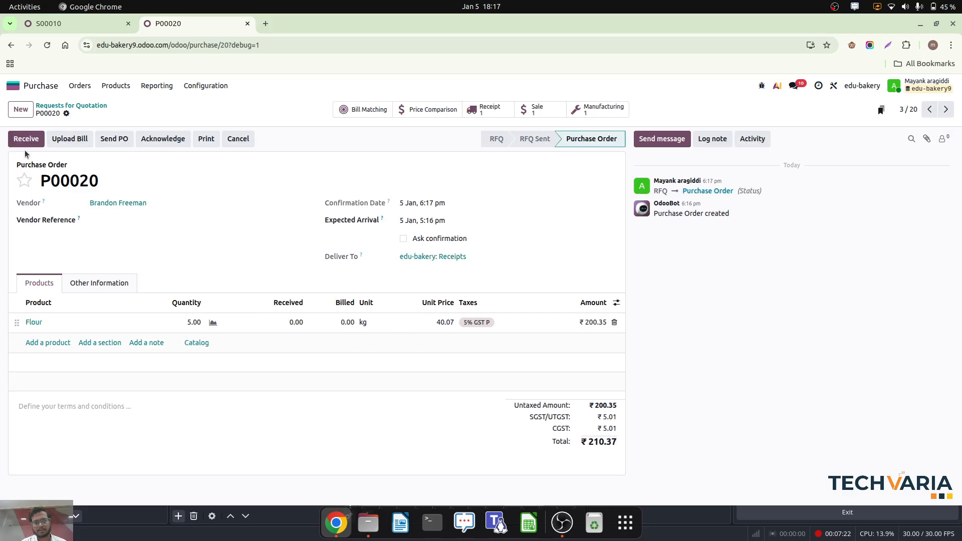
left_click(38, 143)
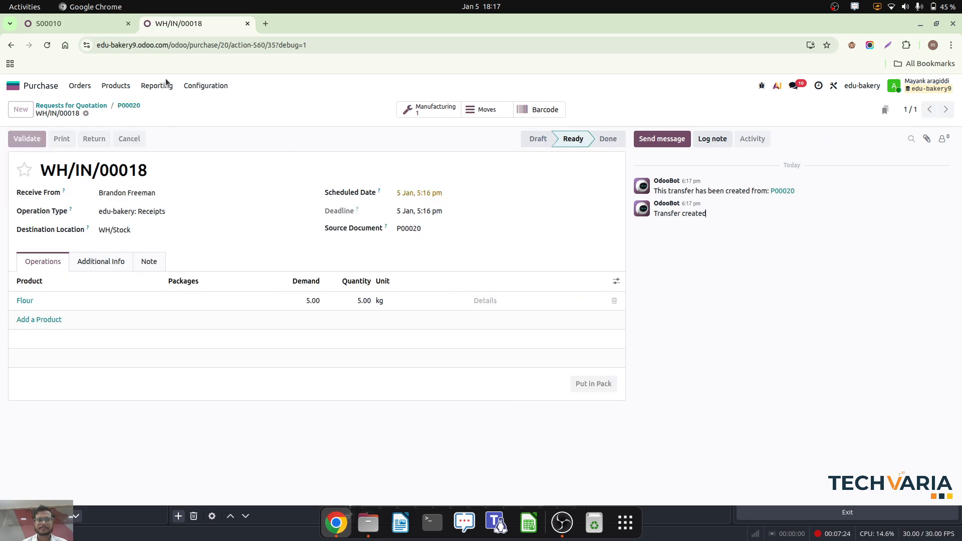
left_click(26, 138)
- Open the manufacturing order linked to the sales order in the first browser tab, plan it, and produce all 5 Almond Croissants
left_click(86, 23)
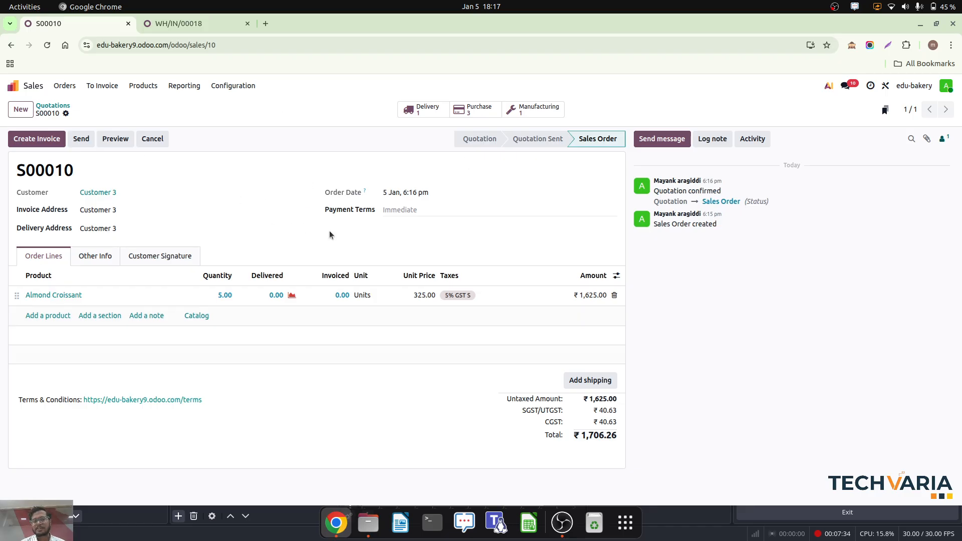
left_click(535, 111)
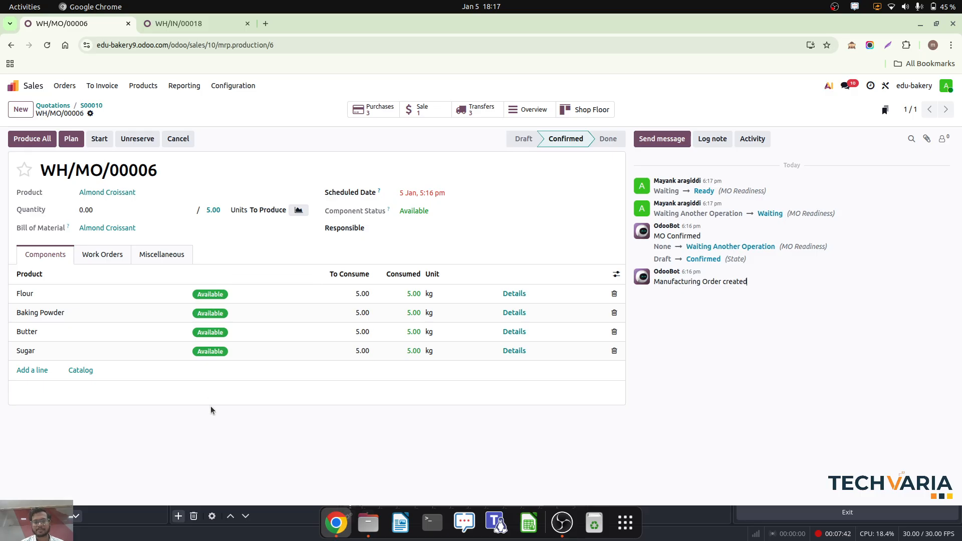
left_click(74, 142)
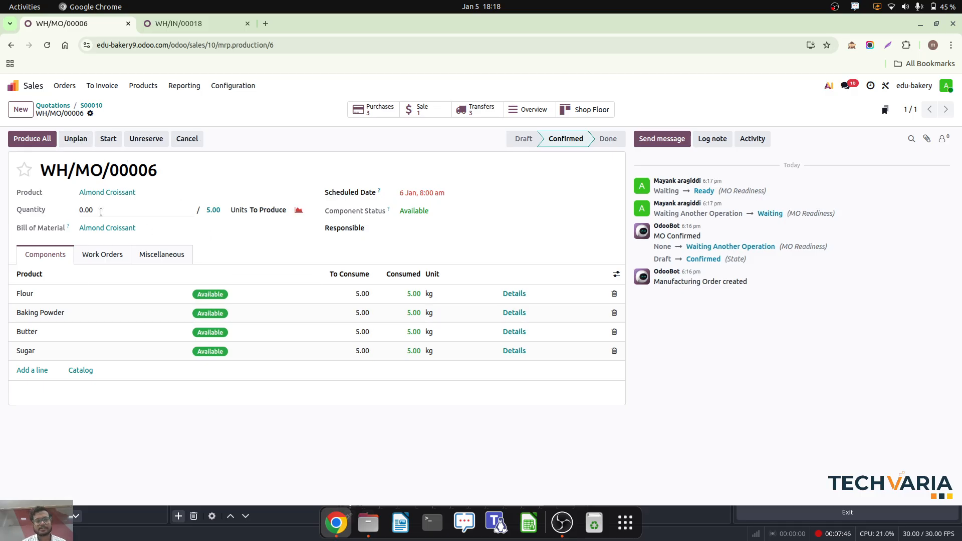
left_click(43, 142)
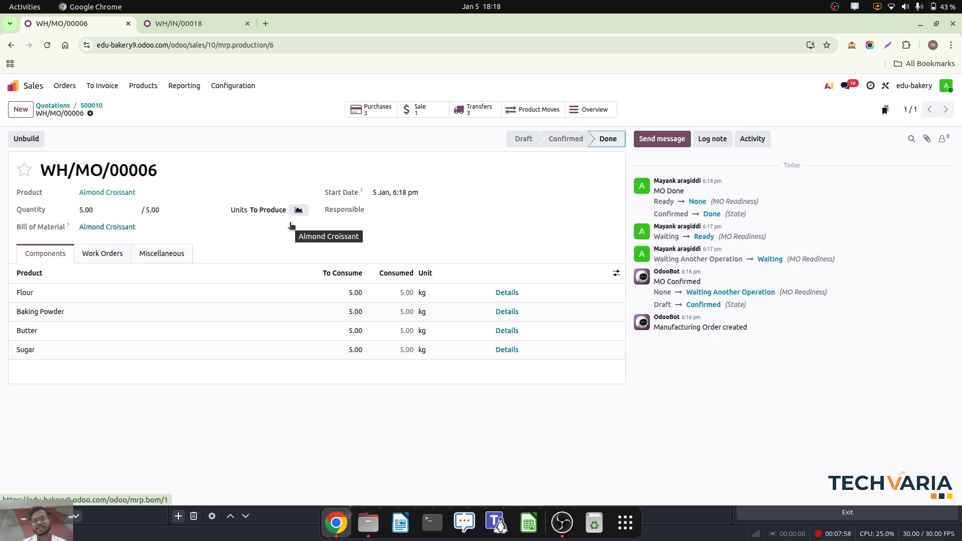
- Open the sales order's delivery and validate the transfer of 5 Almond Croissants to Customer 3
left_click(100, 108)
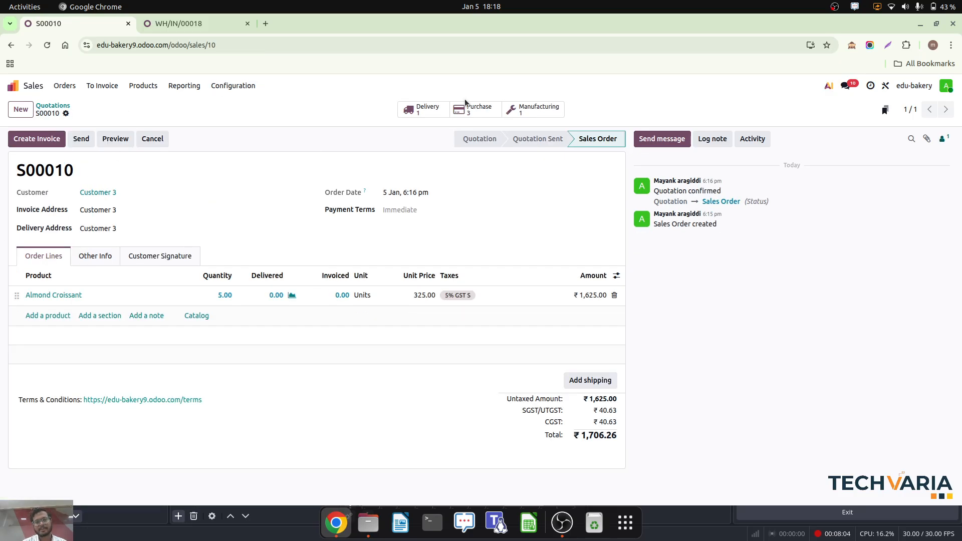
left_click(430, 107)
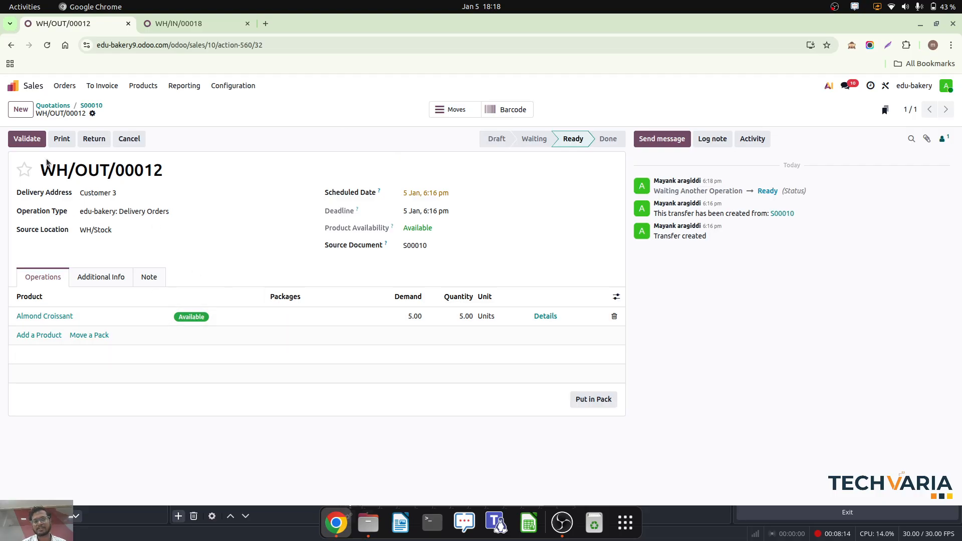
left_click(28, 138)
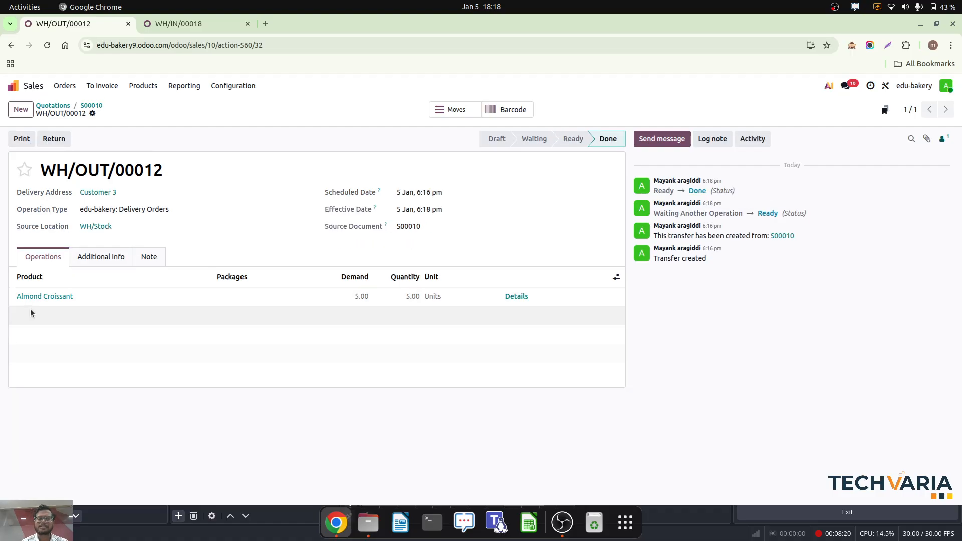
- Create a regular draft invoice from the Customer 3 sales order and confirm it
left_click(96, 107)
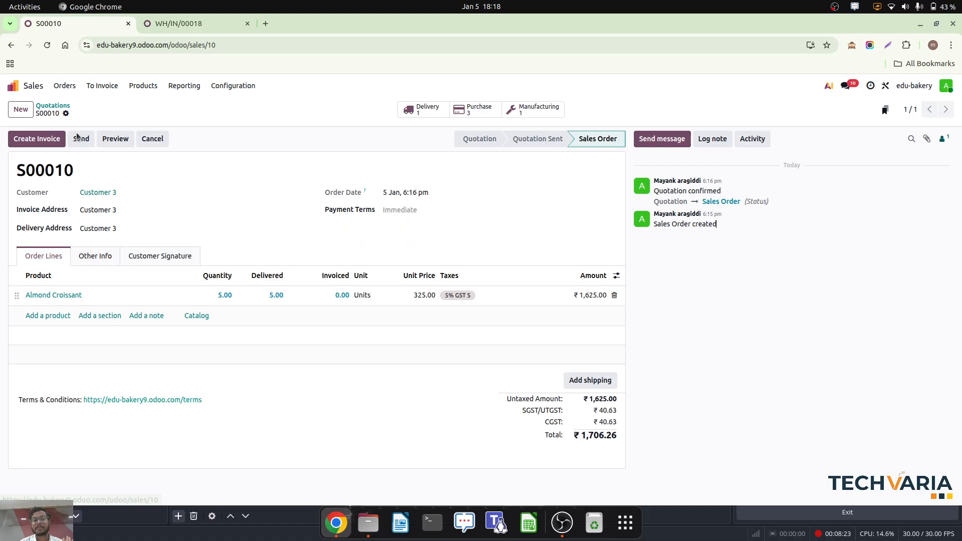
left_click(44, 140)
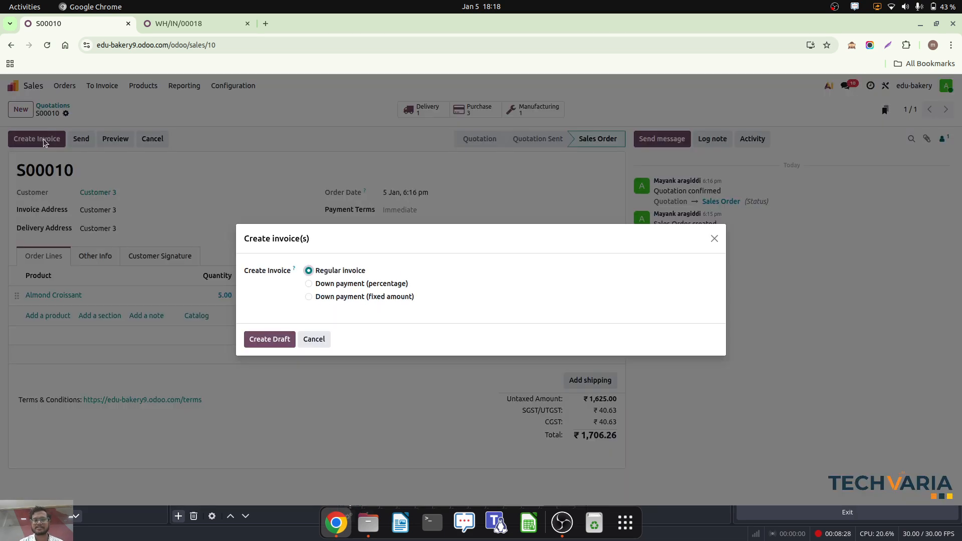
left_click(261, 339)
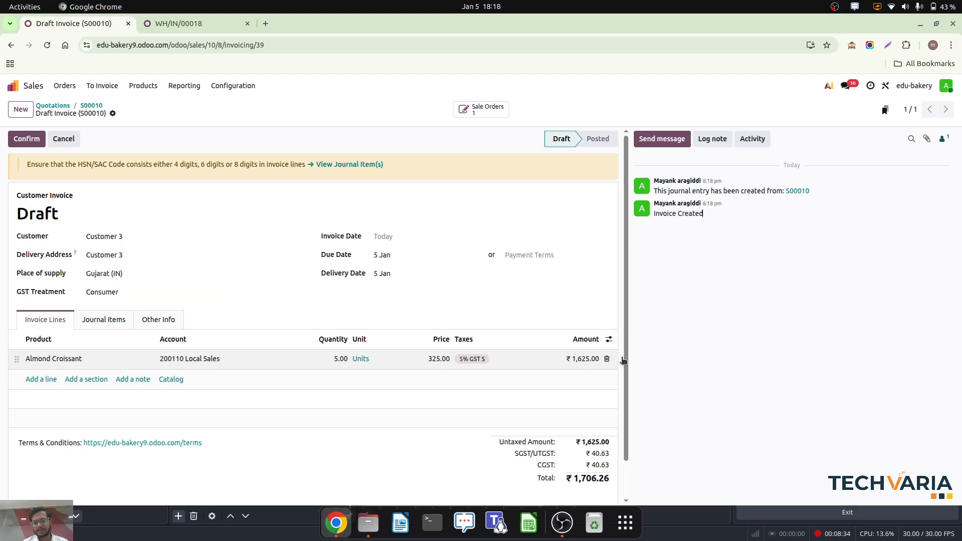
left_click(25, 140)
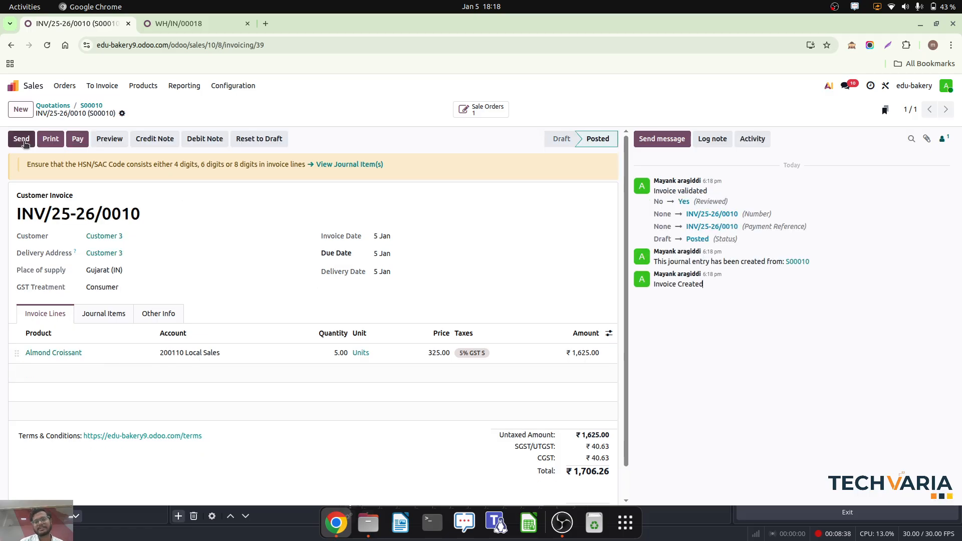
- Open the Almond Croissant bill of materials in the Manufacturing app, examine its components and operations, and return to the app overview
left_click(31, 84)
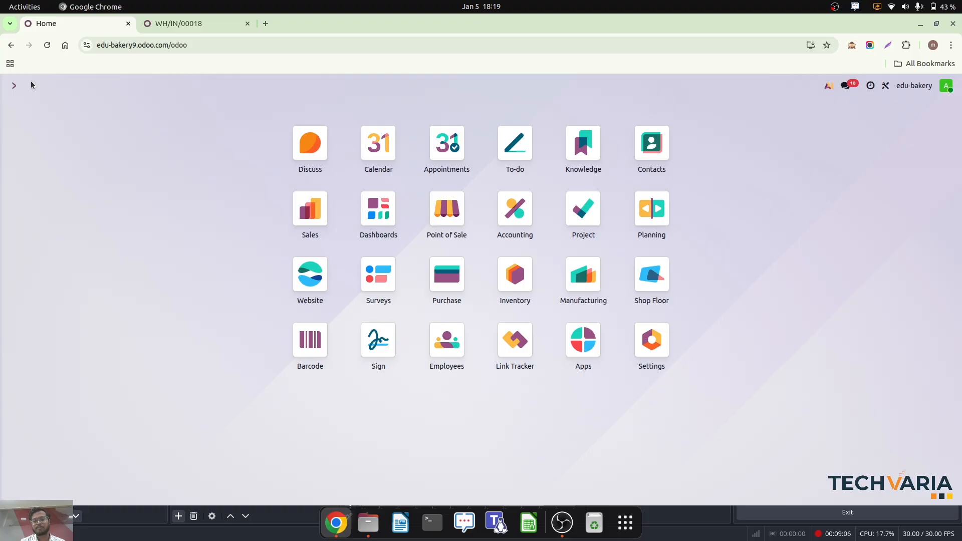
left_click(591, 275)
left_click(224, 89)
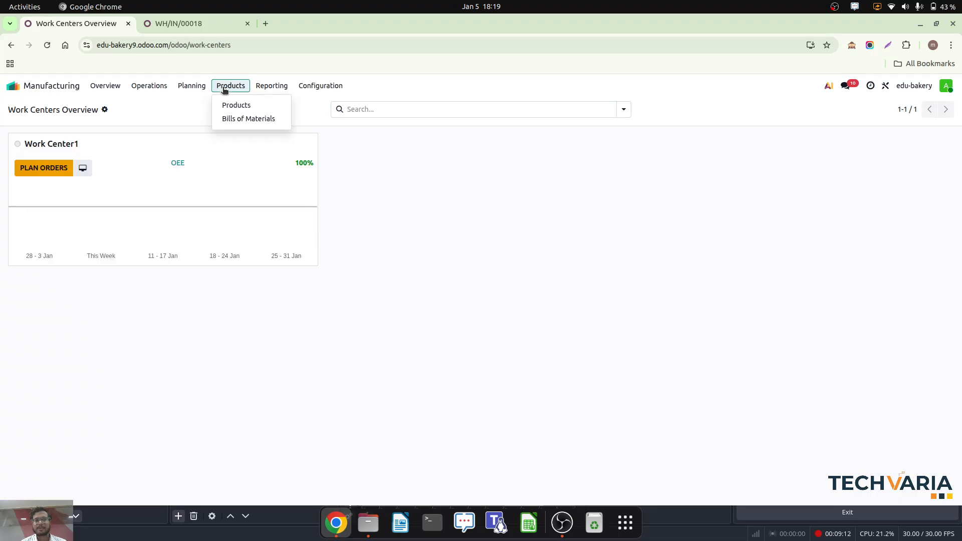
left_click(249, 120)
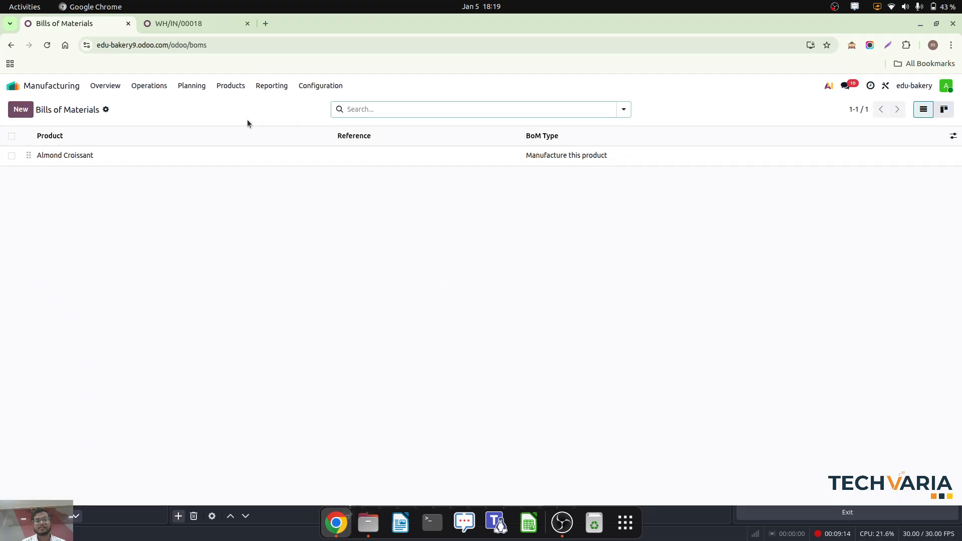
left_click(182, 163)
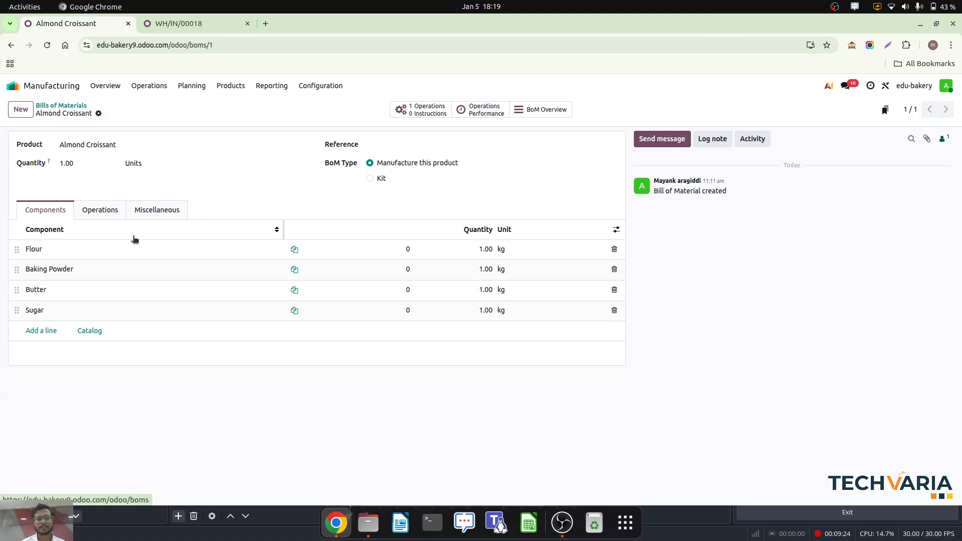
left_click(101, 215)
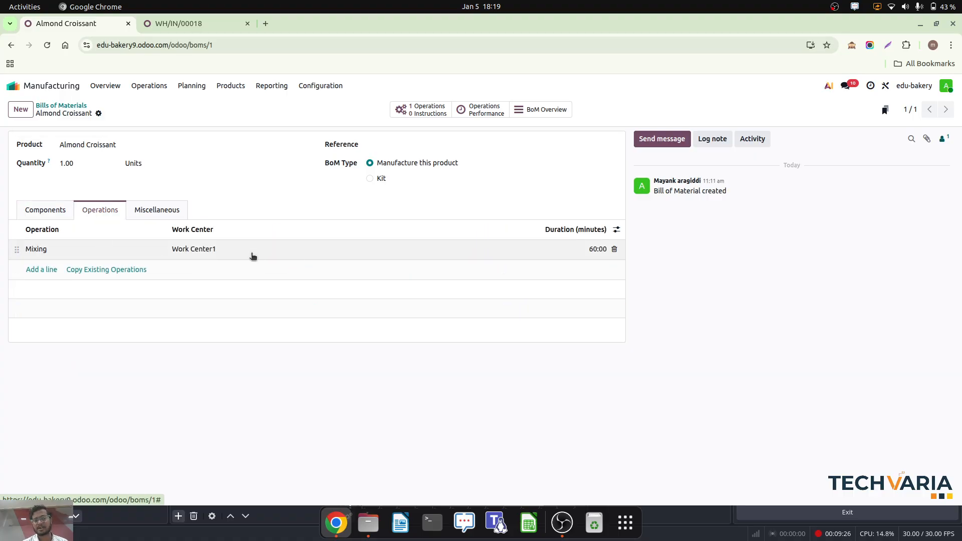
left_click(20, 88)
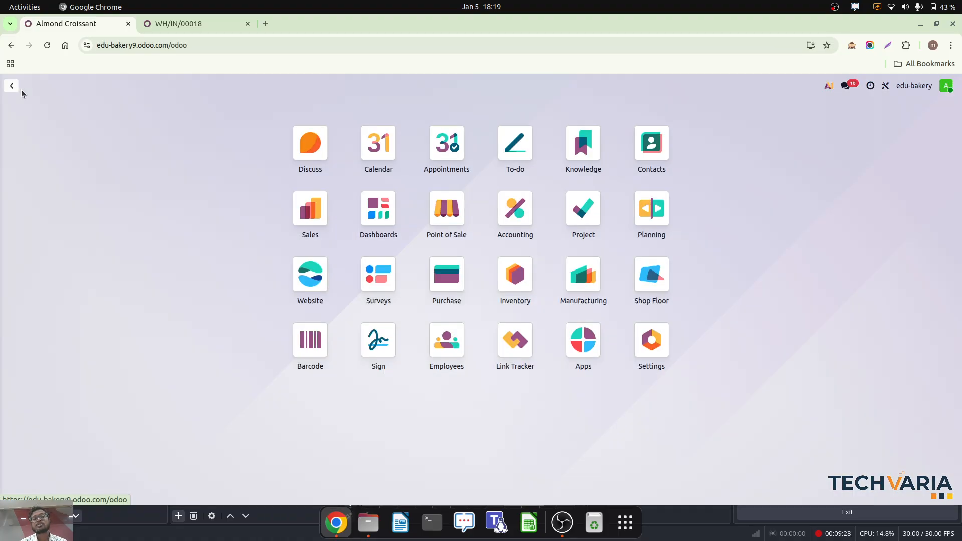